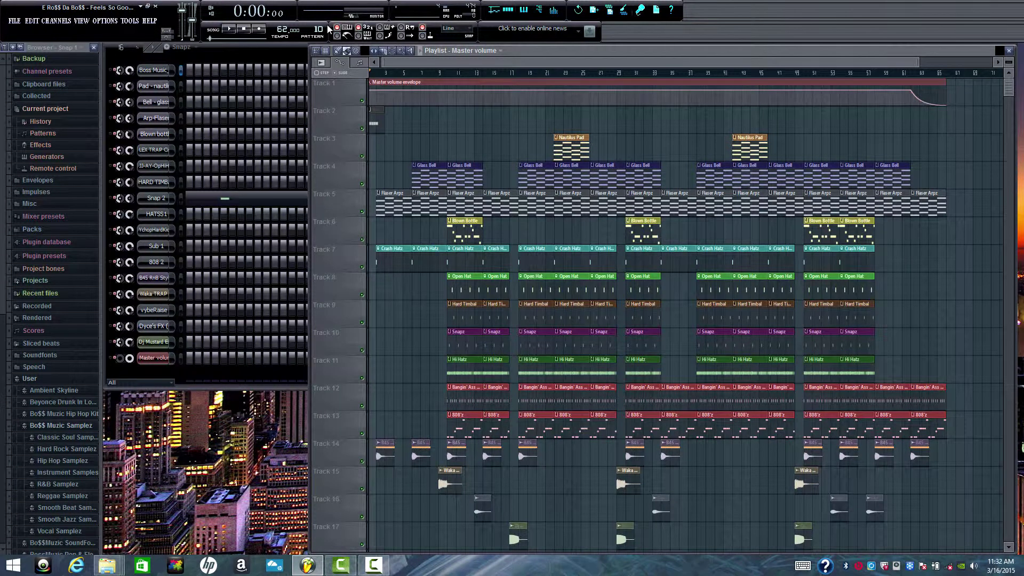
# - Open the Nautilus pad channel's Sytrus plugin and browse its full preset list without changing the preset
pyautogui.click(259, 56)
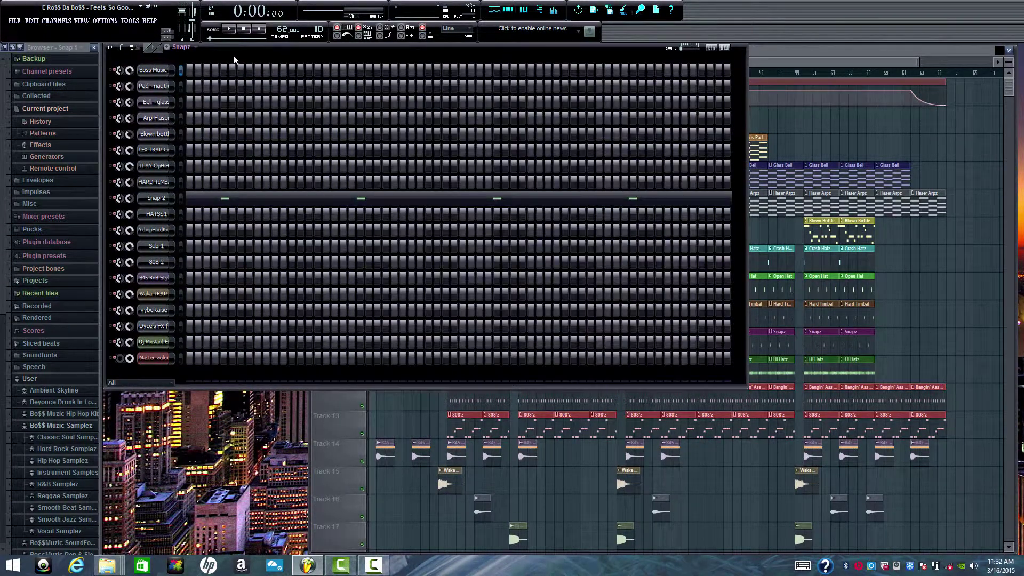
pyautogui.click(164, 88)
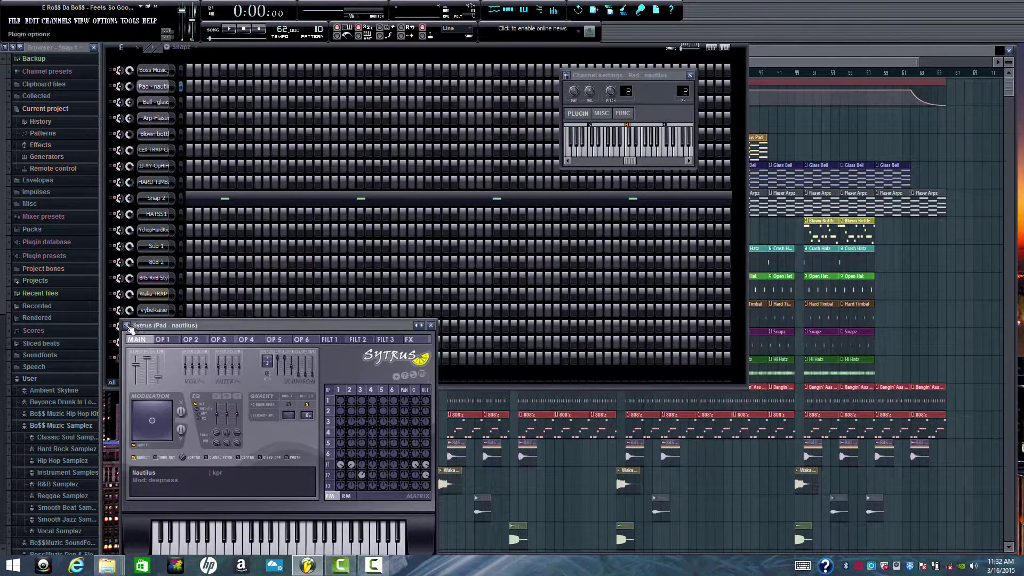
pyautogui.click(128, 326)
pyautogui.moveTo(185, 354)
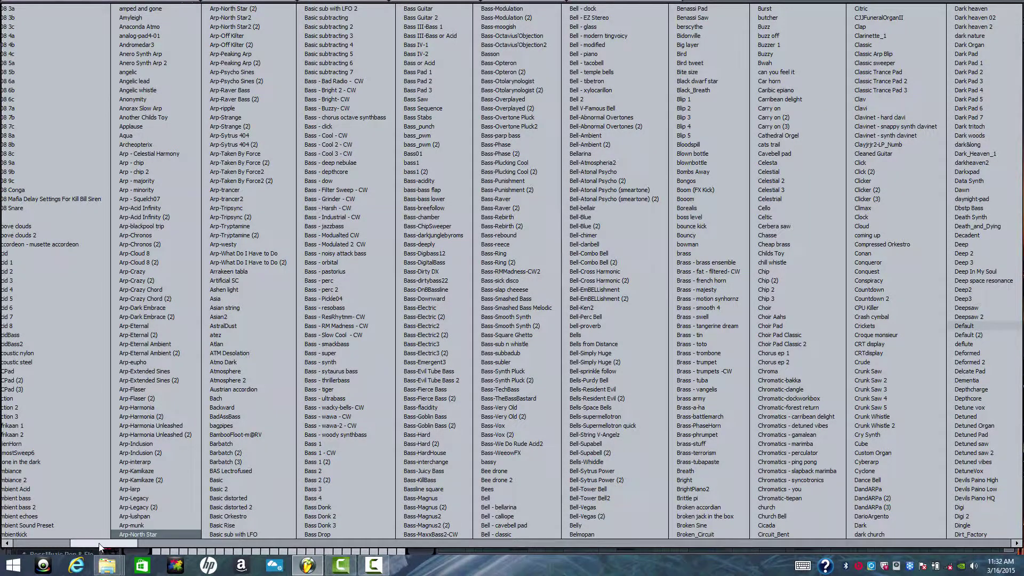
pyautogui.moveTo(122, 546); pyautogui.dragTo(975, 547)
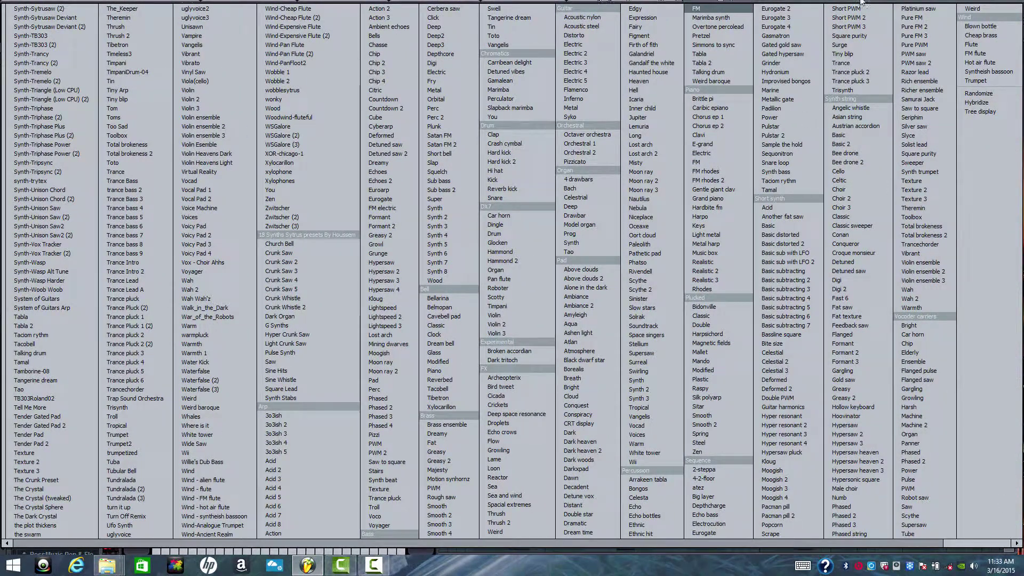
pyautogui.click(955, 2)
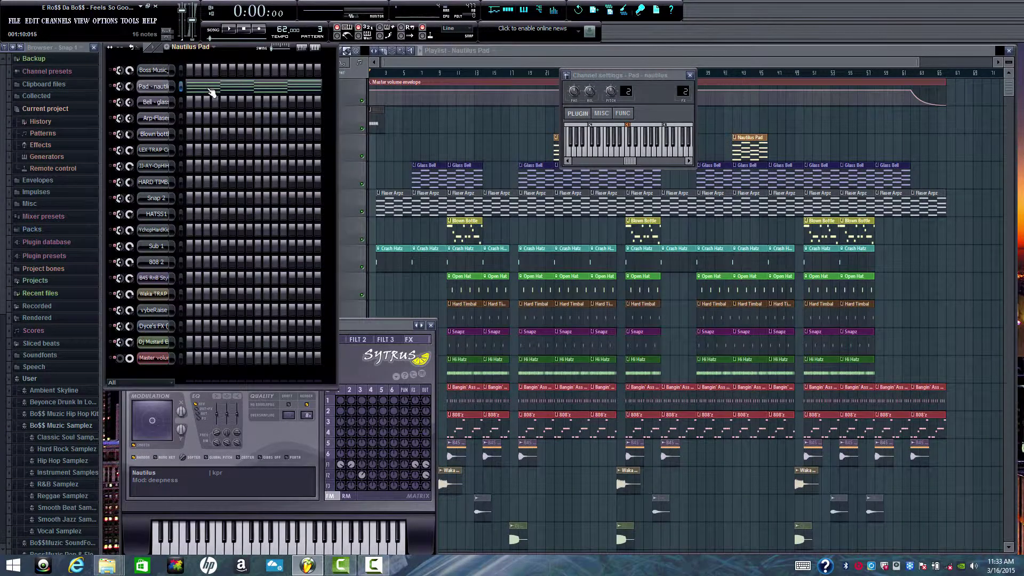
# - Examine the Nautilus Pad pattern's notes in the piano roll and the chord types available there, then close the piano roll
pyautogui.click(210, 90)
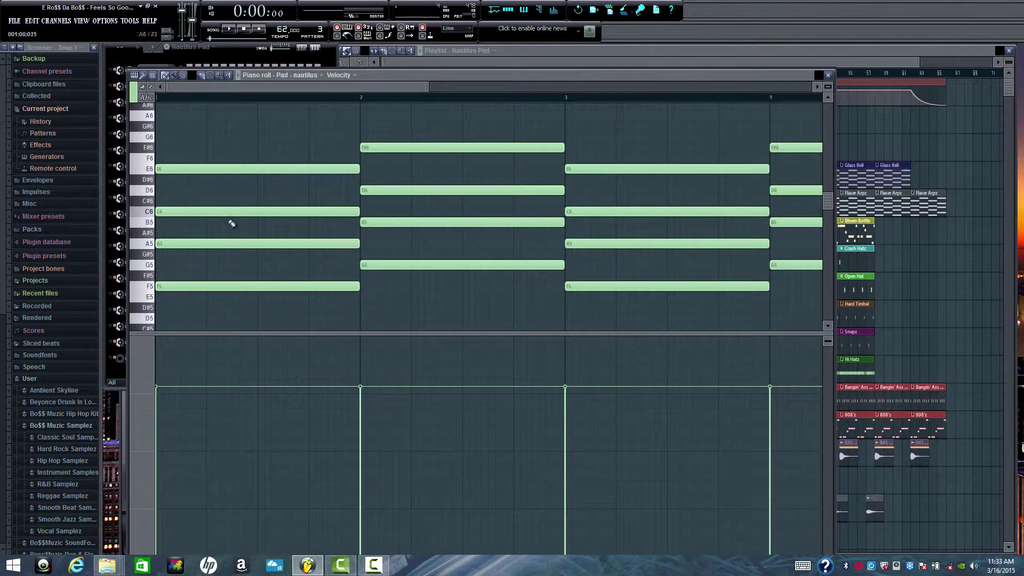
pyautogui.click(136, 75)
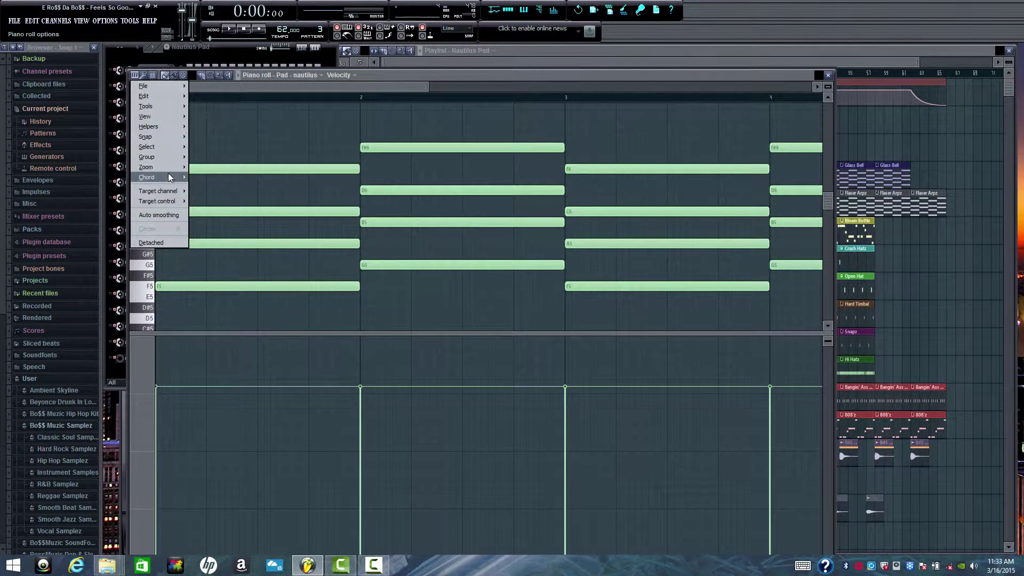
pyautogui.moveTo(176, 177)
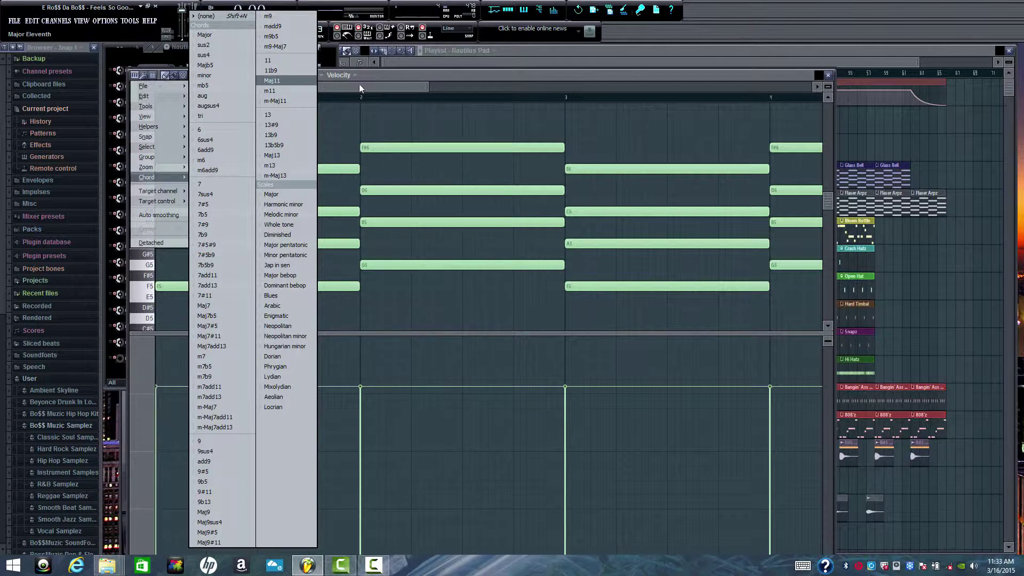
pyautogui.click(395, 78)
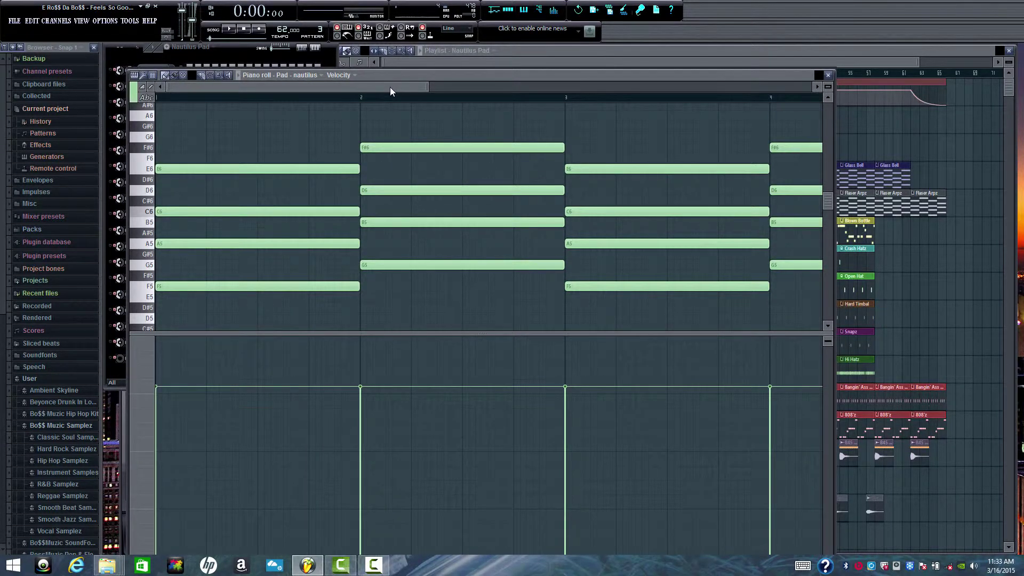
pyautogui.click(829, 76)
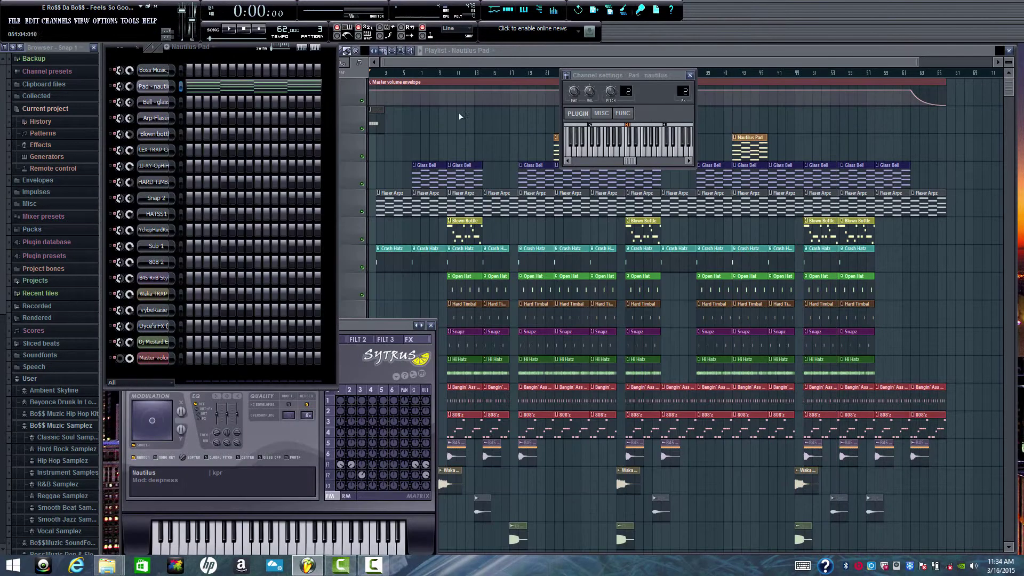
# - Play the Nautilus Pad pattern in pattern mode while viewing all four bars of its chords in the piano roll, then stop playback
pyautogui.click(230, 29)
pyautogui.click(214, 30)
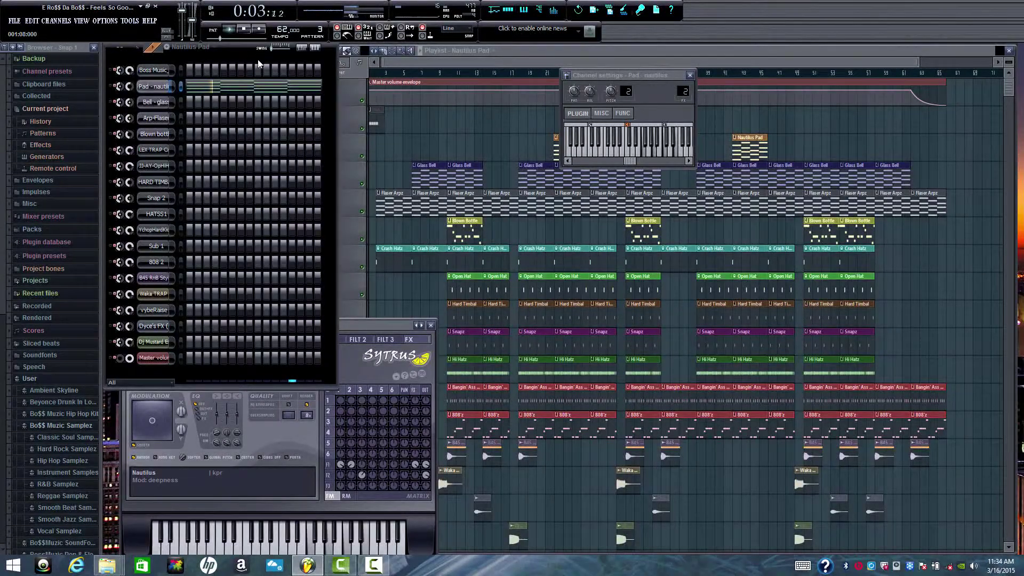
pyautogui.click(259, 88)
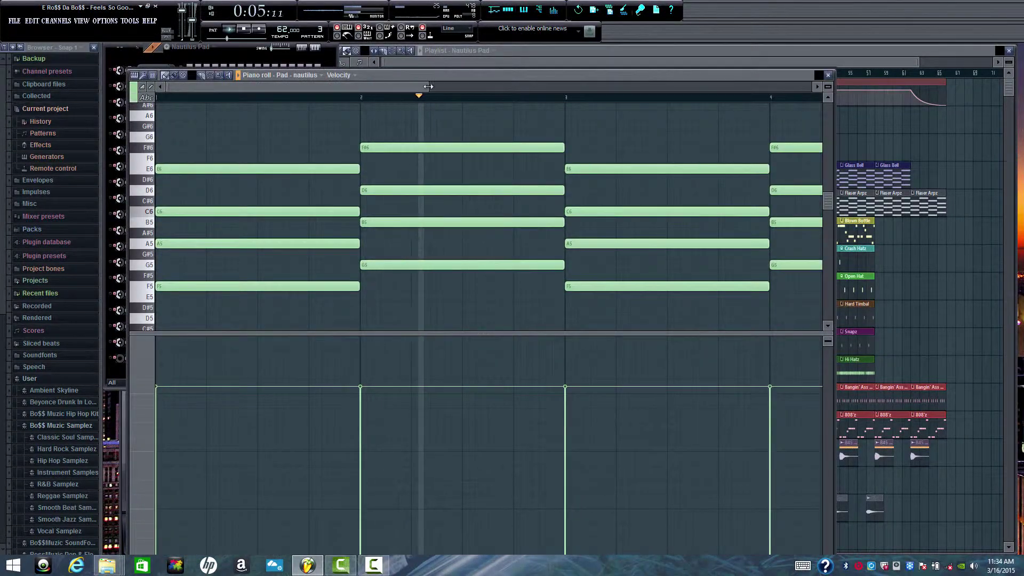
pyautogui.moveTo(427, 88); pyautogui.dragTo(458, 86)
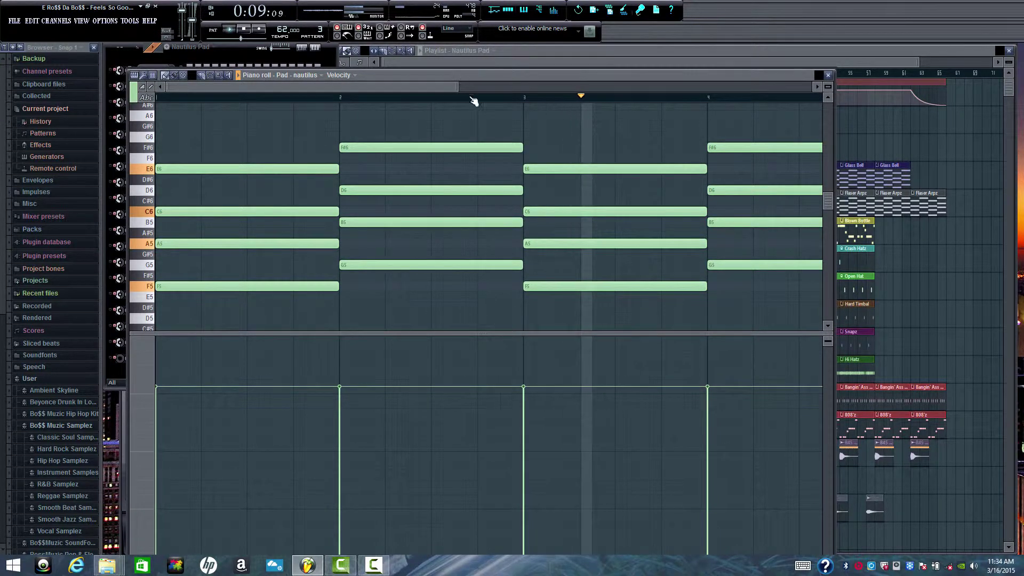
pyautogui.moveTo(459, 86); pyautogui.dragTo(573, 79)
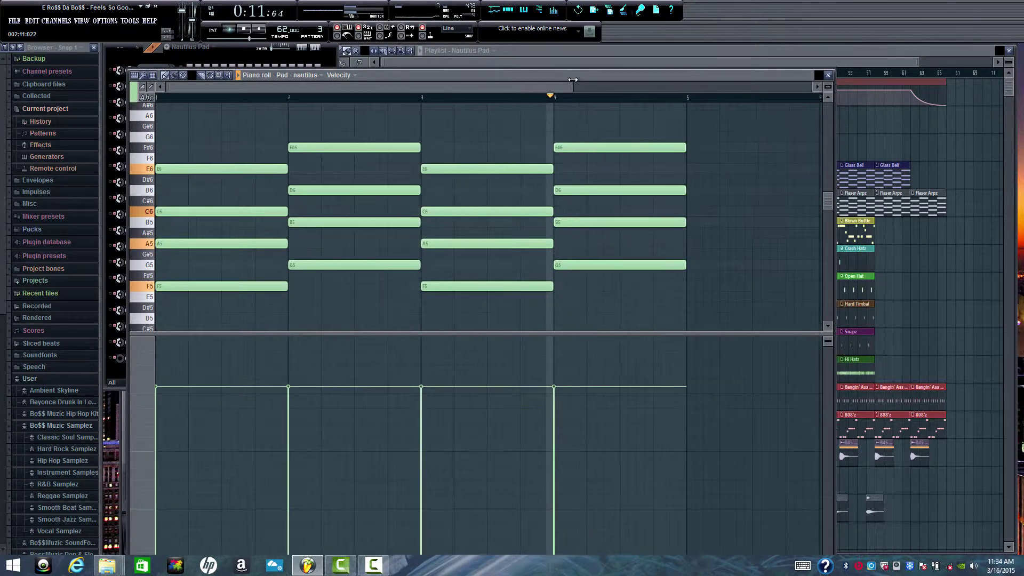
pyautogui.click(829, 75)
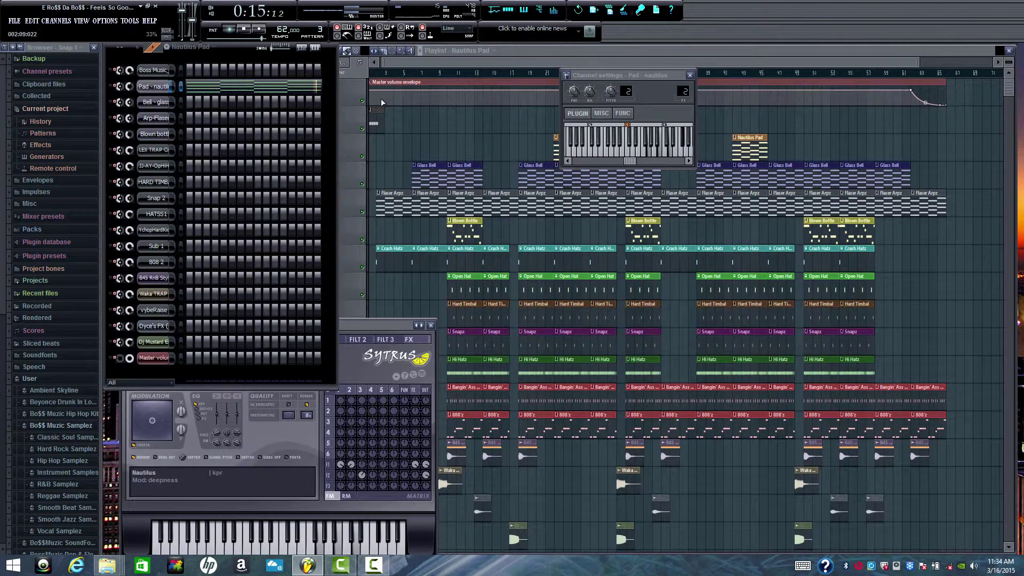
pyautogui.press('space')
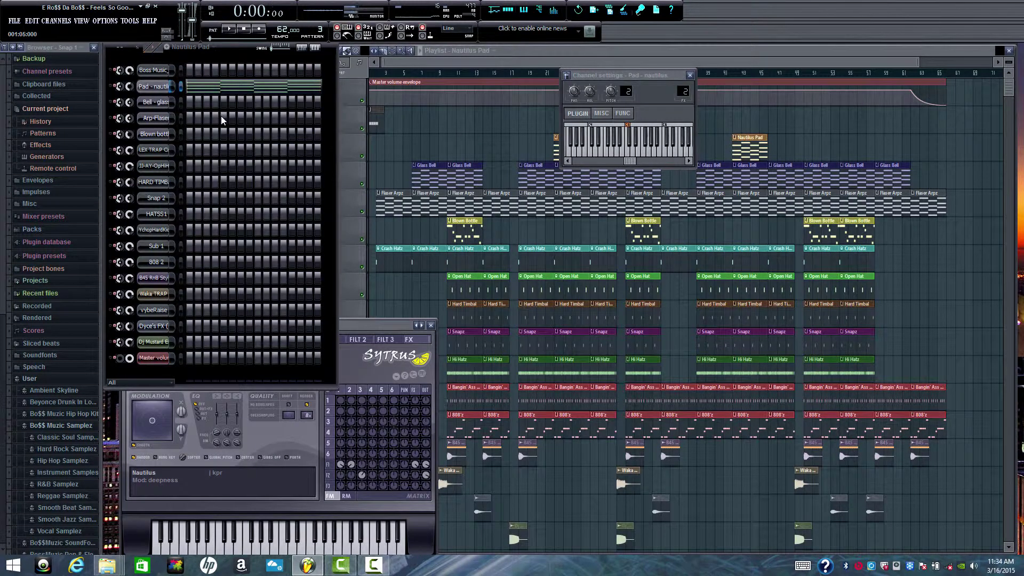
# - Switch to the Glass Bell pattern and inspect its piano roll notes and the bell channel's Sytrus settings
pyautogui.click(213, 48)
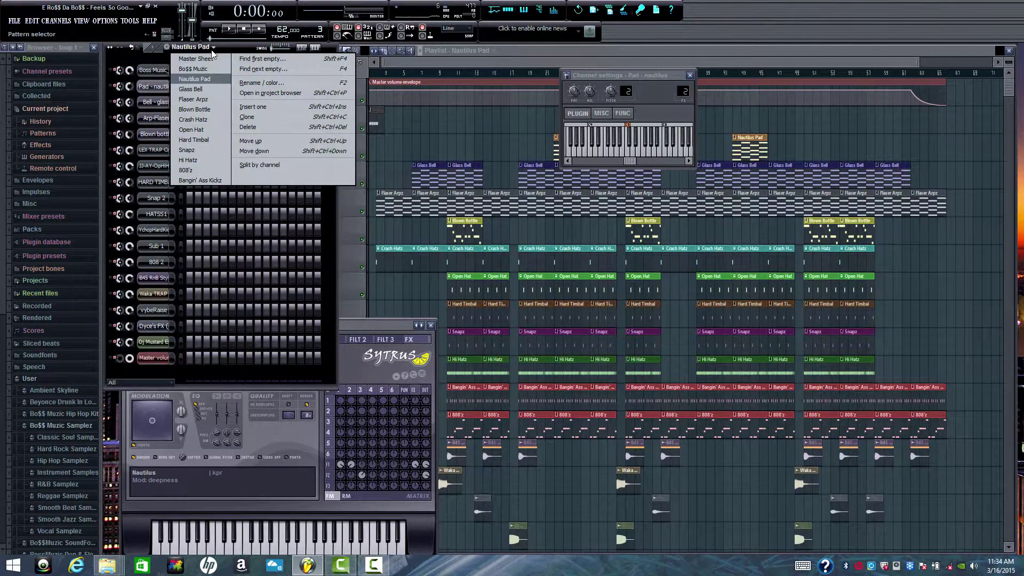
pyautogui.click(207, 89)
pyautogui.click(216, 103)
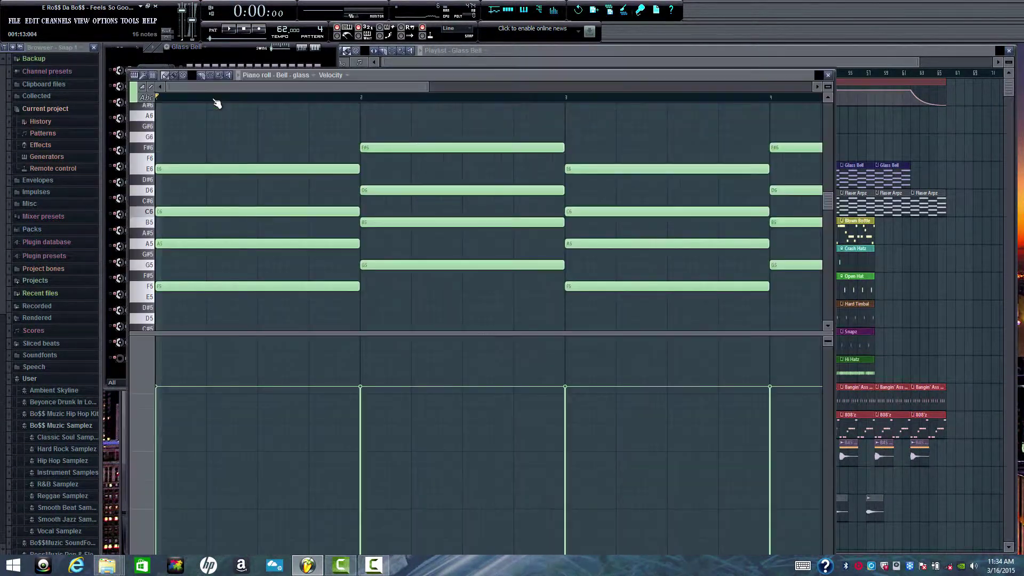
pyautogui.click(243, 61)
pyautogui.click(157, 105)
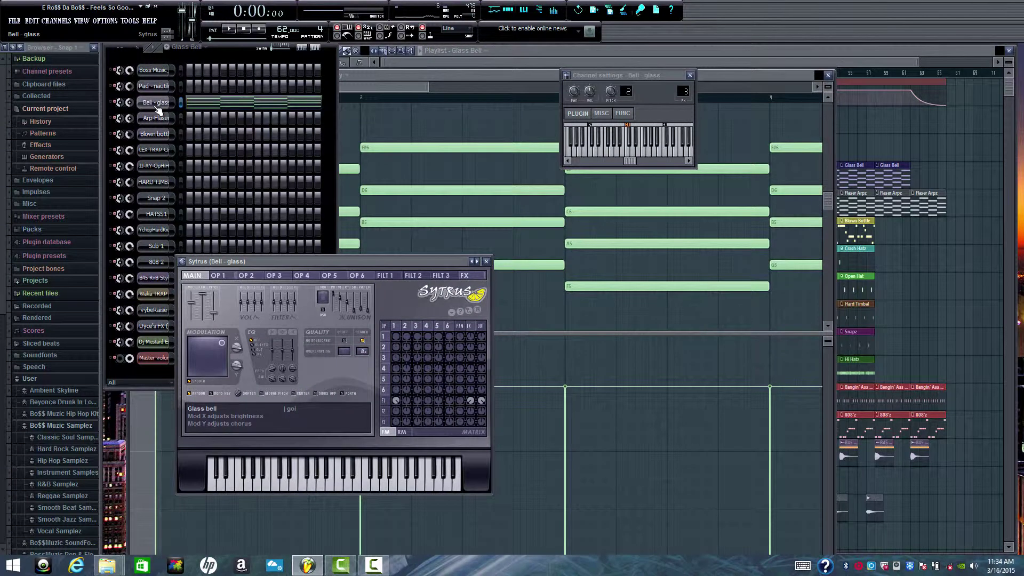
pyautogui.click(157, 105)
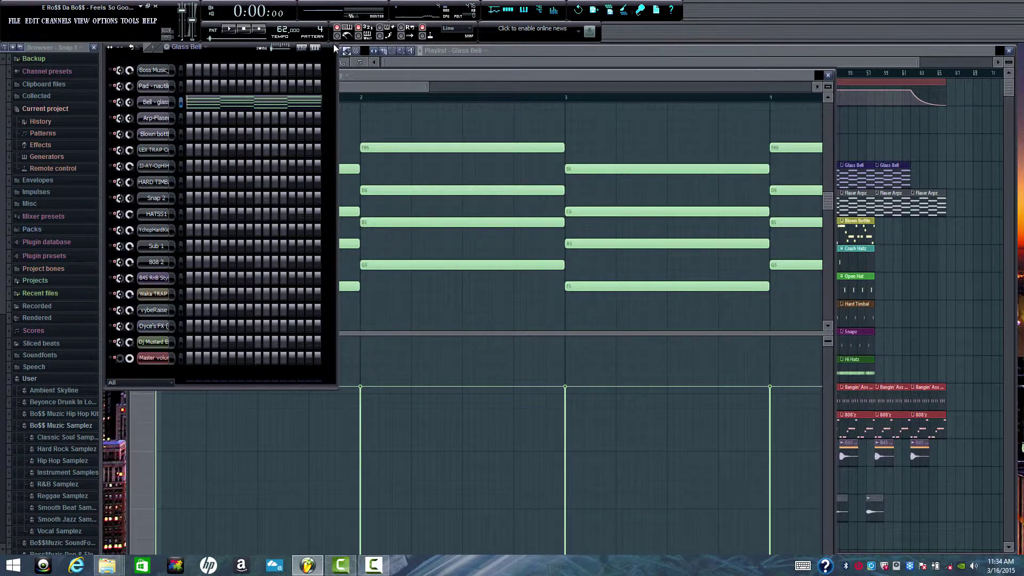
pyautogui.click(395, 79)
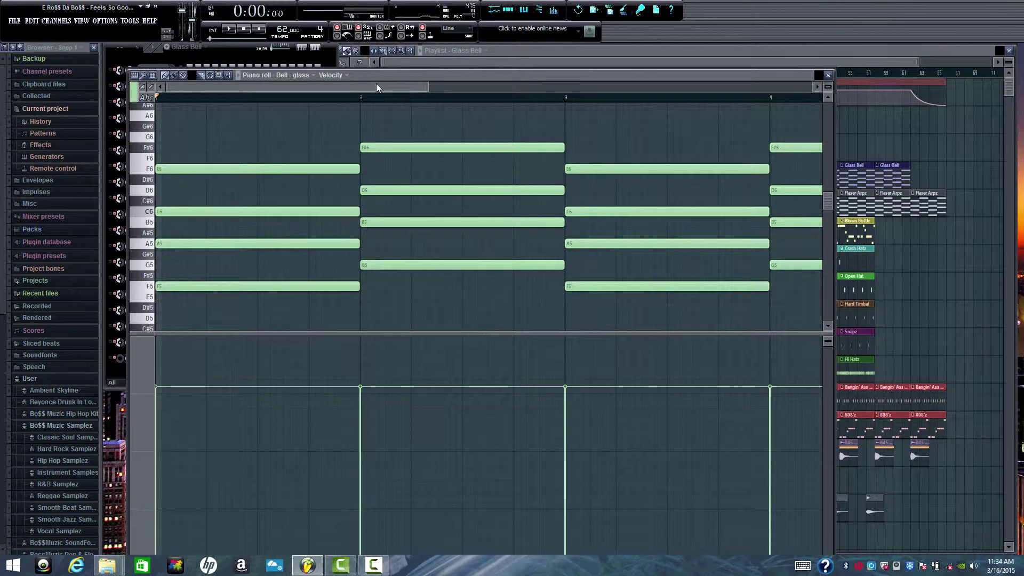
# - Play the Glass Bell pattern while viewing all four bars of its notes, then stop playback and close the piano roll
pyautogui.press('space')
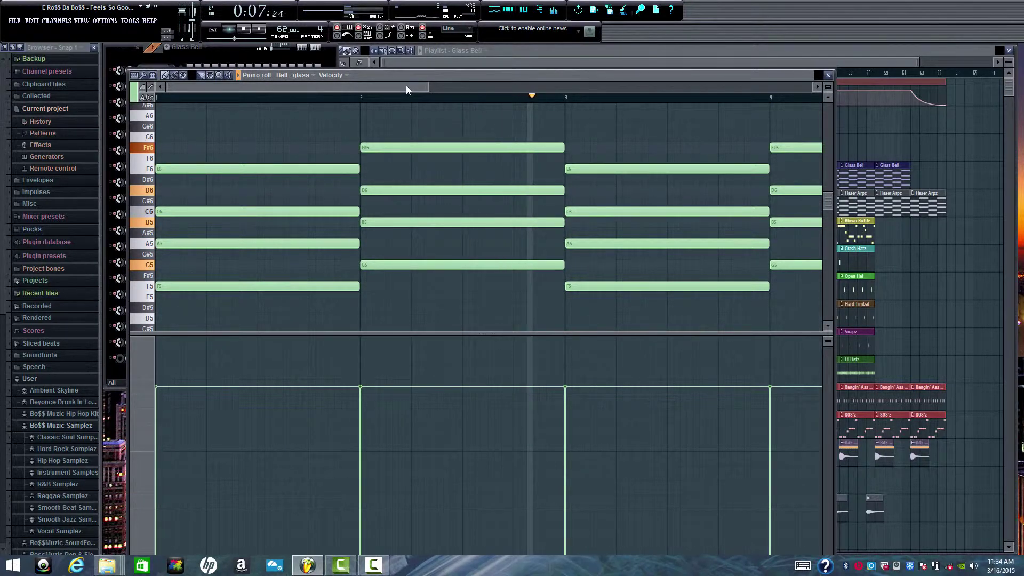
pyautogui.moveTo(427, 86); pyautogui.dragTo(508, 85)
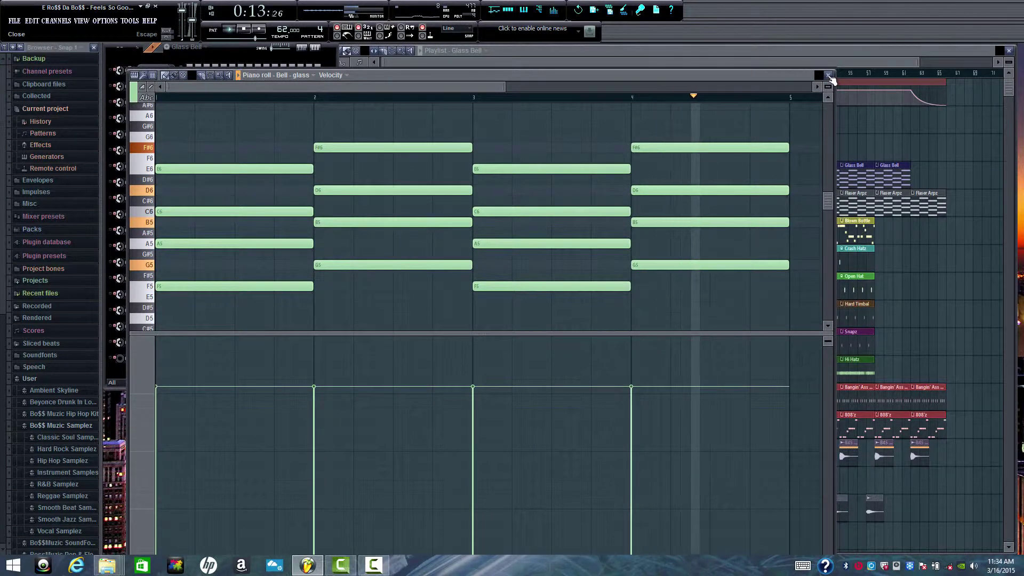
pyautogui.press('space')
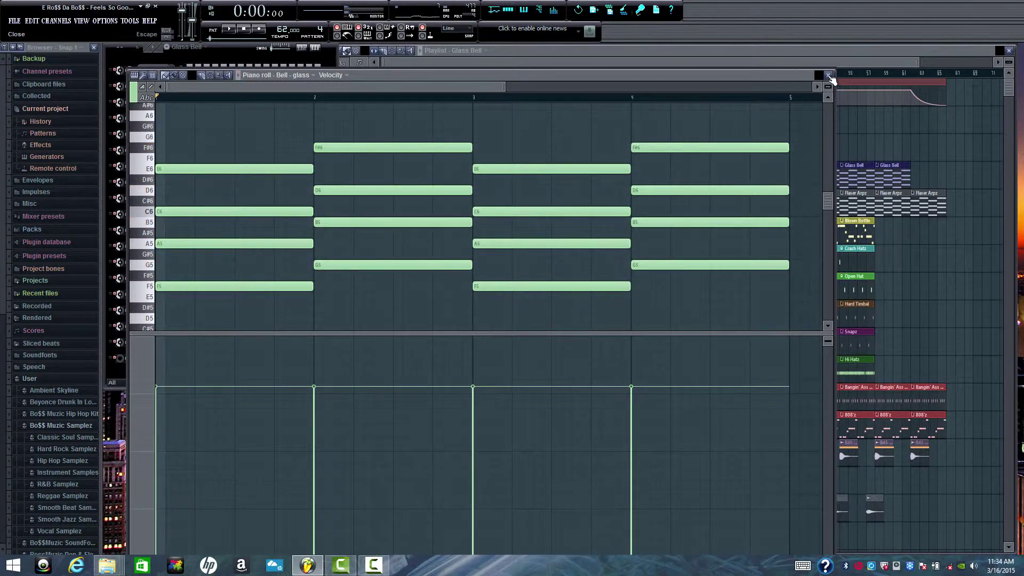
pyautogui.click(830, 76)
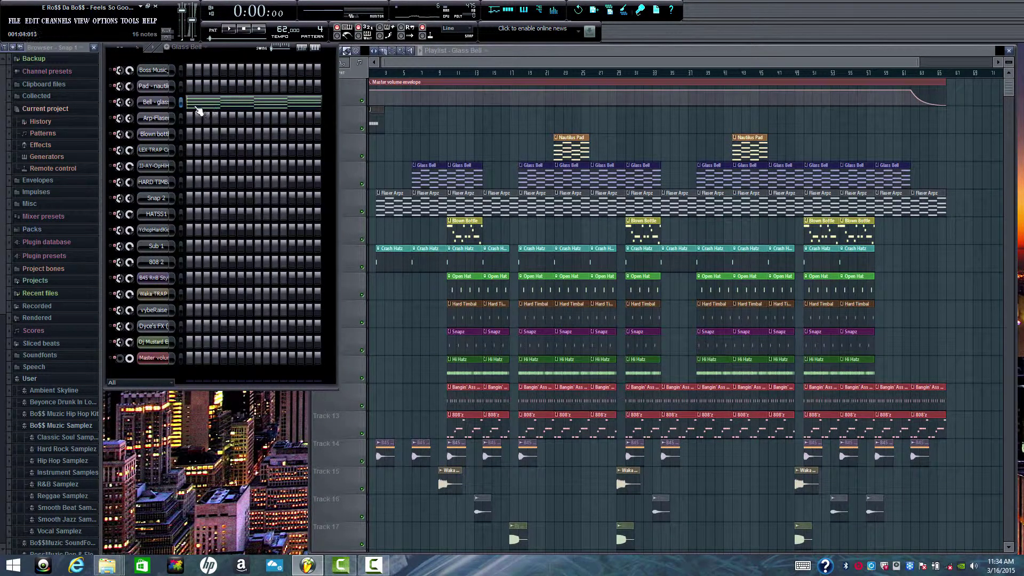
# - Inspect the Arp-Flaser channel's Sytrus settings and play the Flaser Arpz pattern with all four bars shown in the piano roll
pyautogui.click(163, 119)
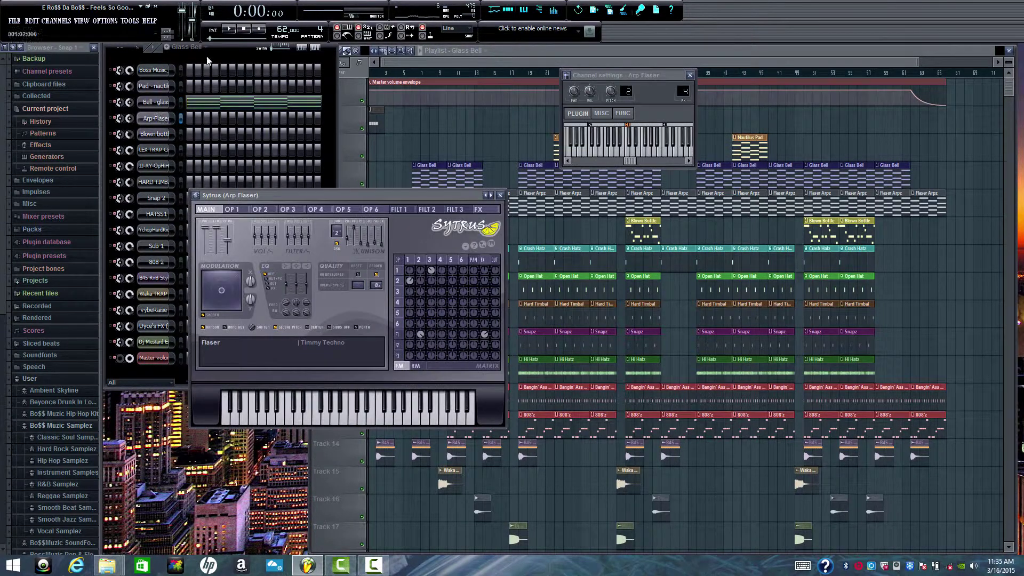
pyautogui.click(205, 48)
pyautogui.click(207, 99)
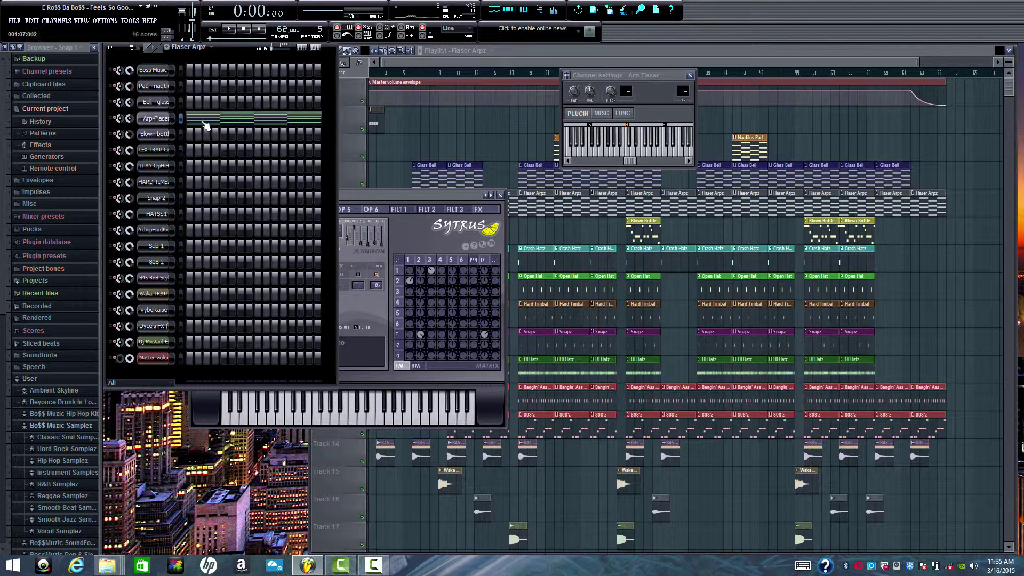
pyautogui.click(206, 124)
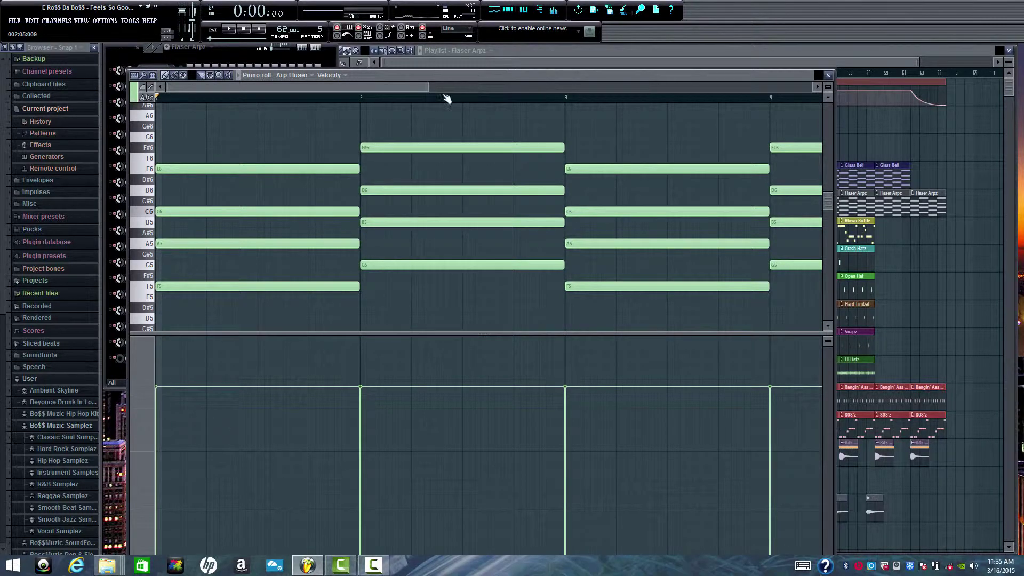
pyautogui.moveTo(430, 96); pyautogui.dragTo(504, 87)
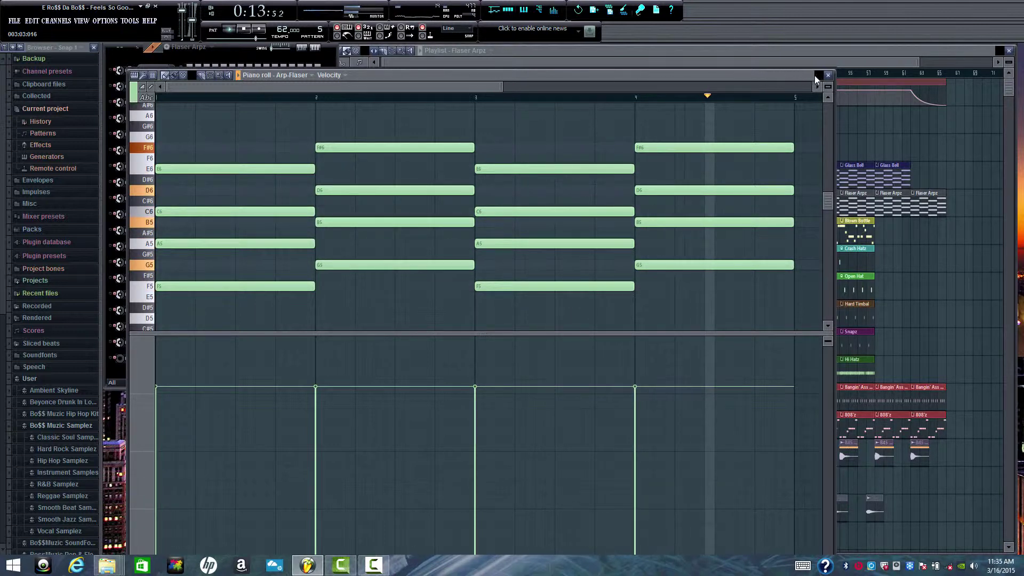
pyautogui.press('space')
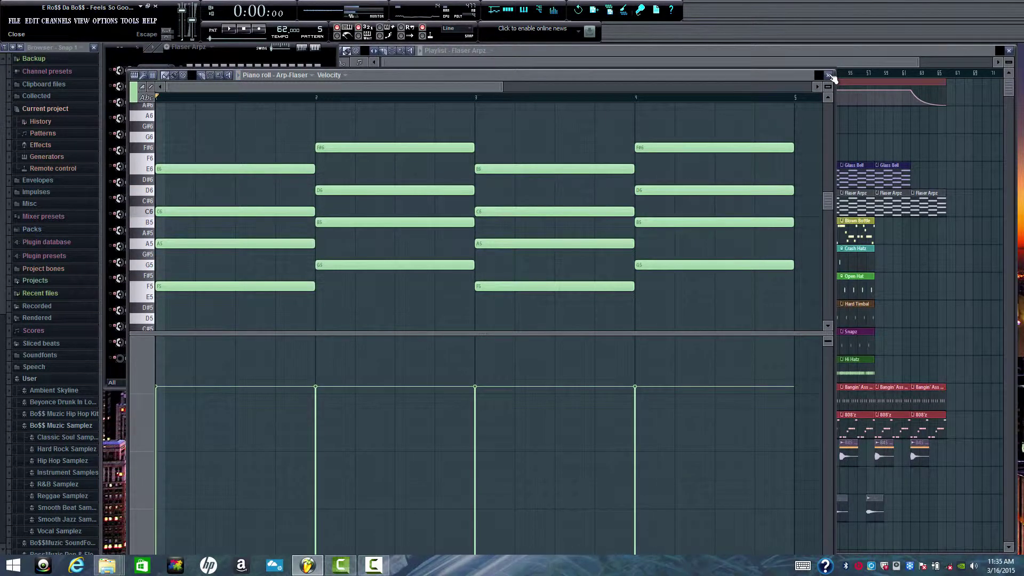
pyautogui.click(830, 77)
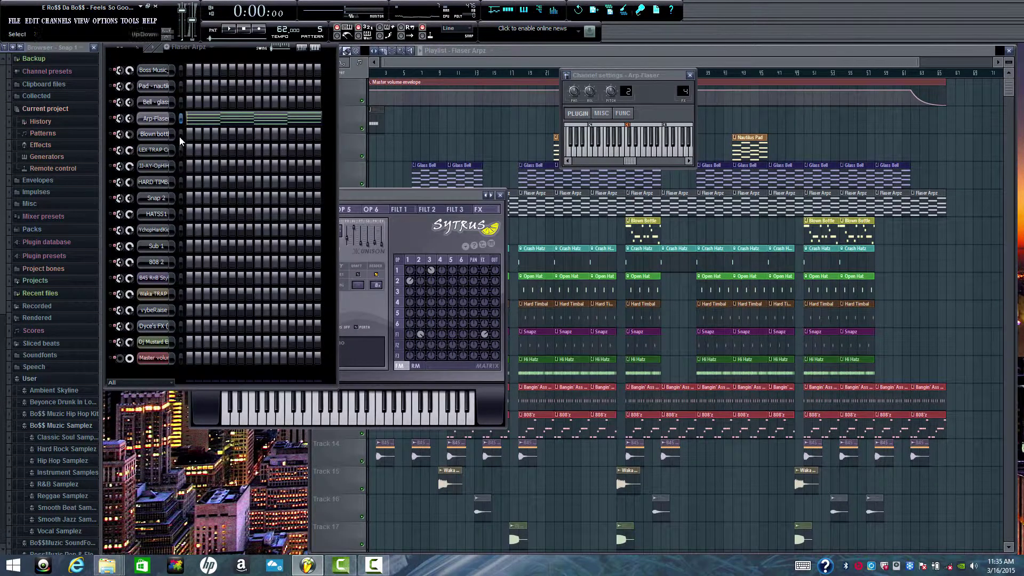
# - Switch to the Blown Bottle pattern and open the Blown bottle channel's notes in the piano roll
pyautogui.click(211, 47)
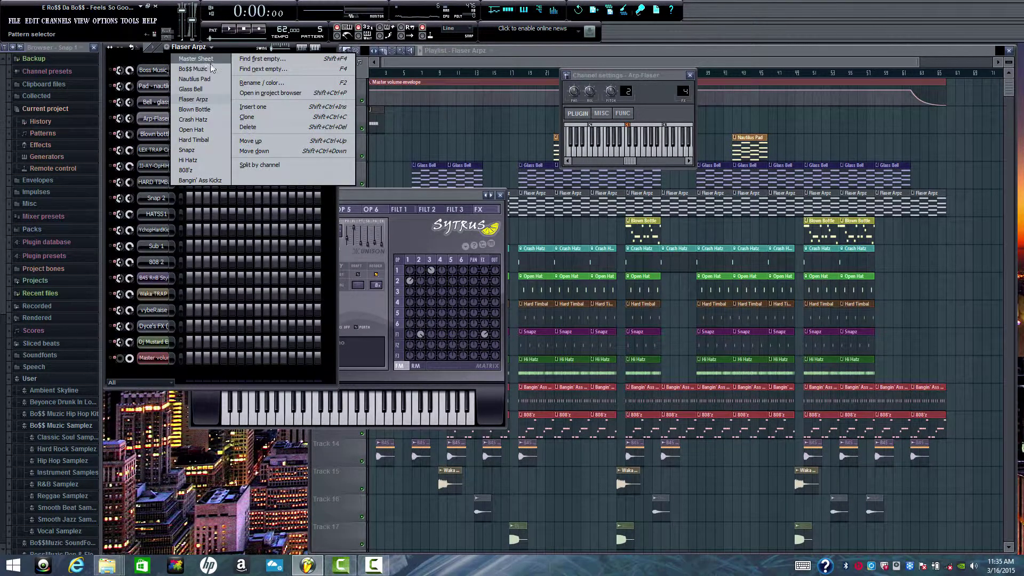
pyautogui.click(206, 109)
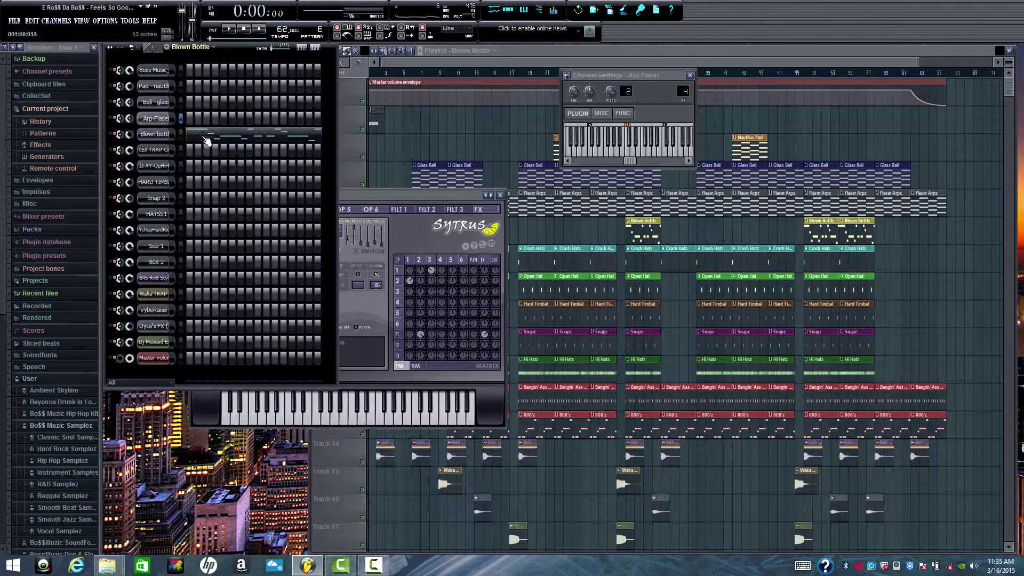
pyautogui.doubleClick(160, 137)
pyautogui.click(217, 136)
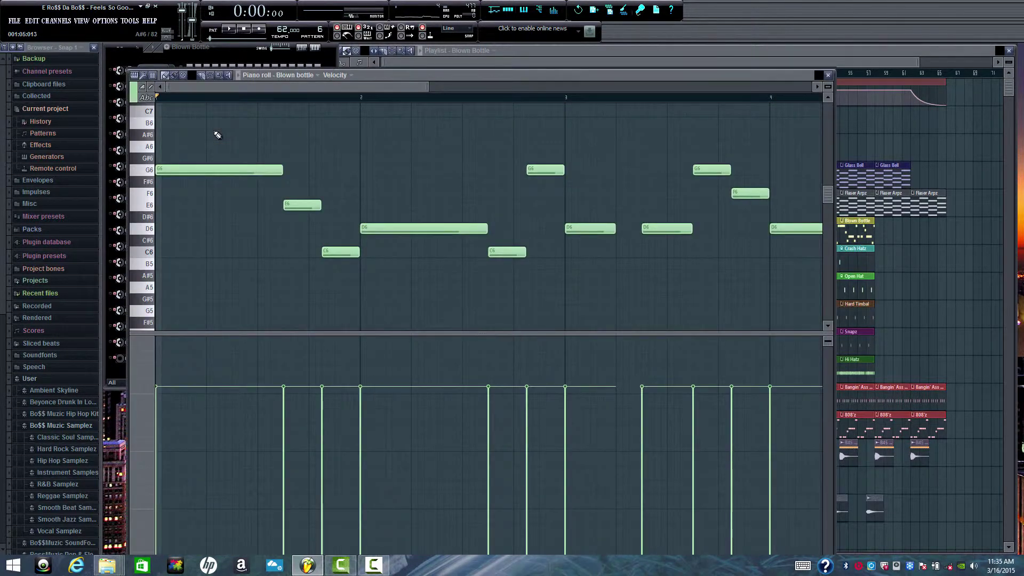
# - Play the Blown Bottle pattern with all four bars in view, then close the piano roll and stop playback
pyautogui.press('space')
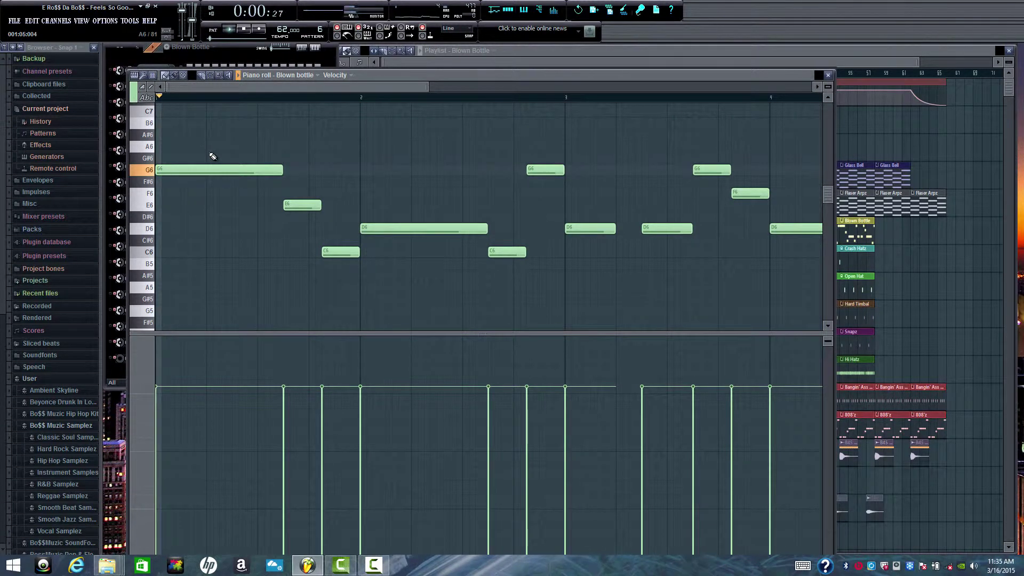
pyautogui.moveTo(428, 82); pyautogui.dragTo(506, 91)
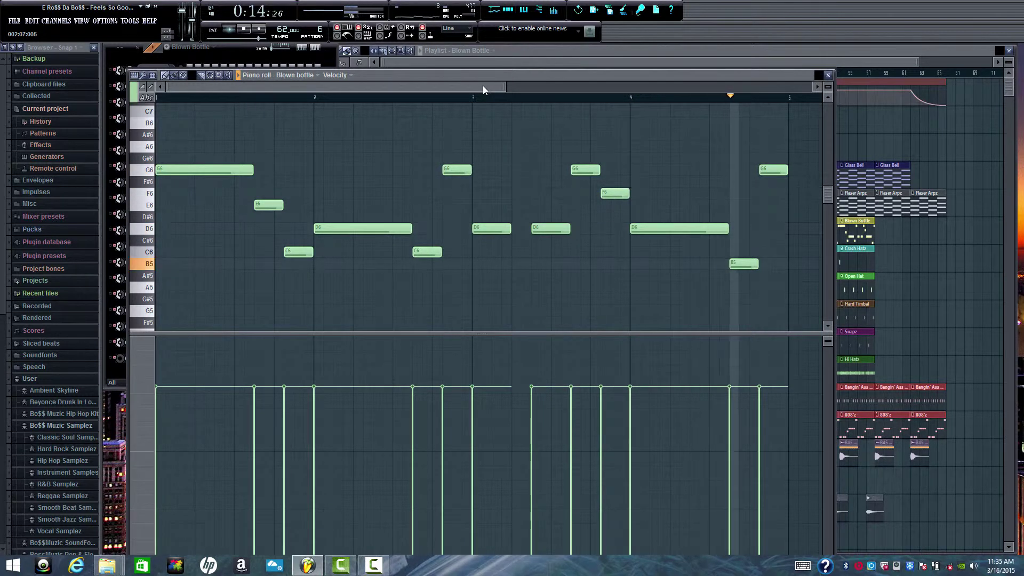
pyautogui.click(830, 77)
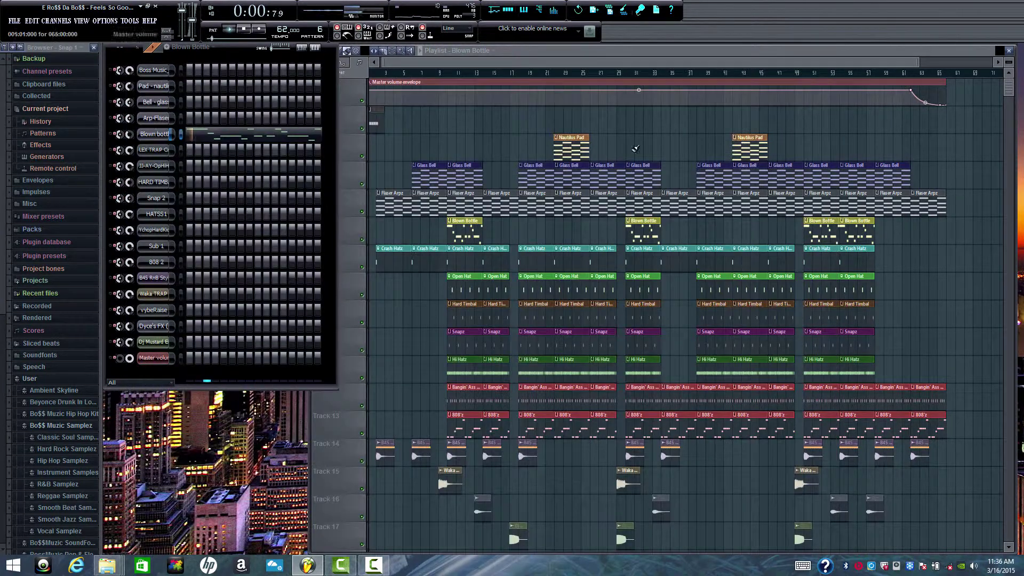
pyautogui.press('space')
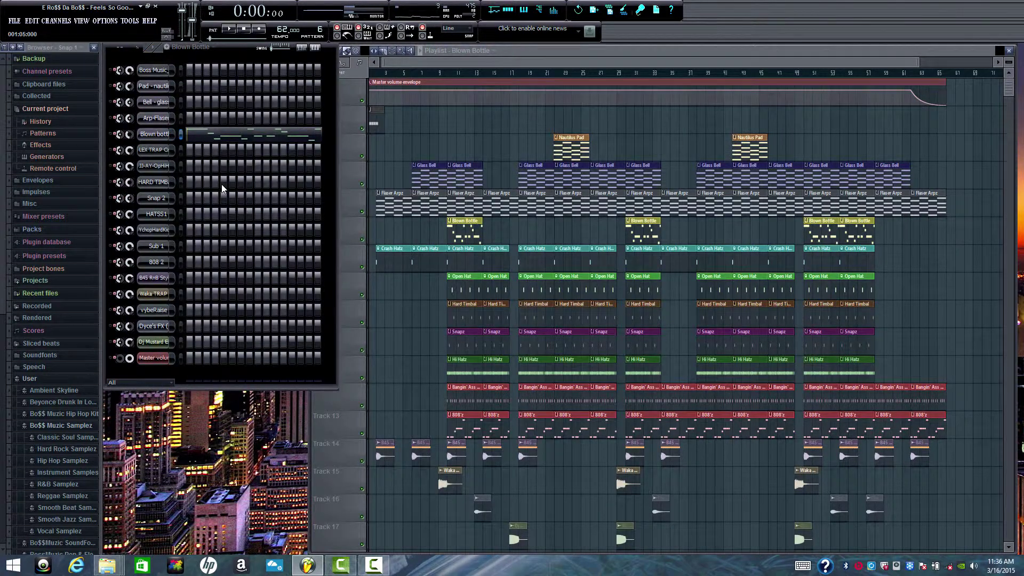
# - Switch to the Crash Hatz pattern, play it to hear the crash, and stop playback
pyautogui.click(213, 48)
pyautogui.click(194, 119)
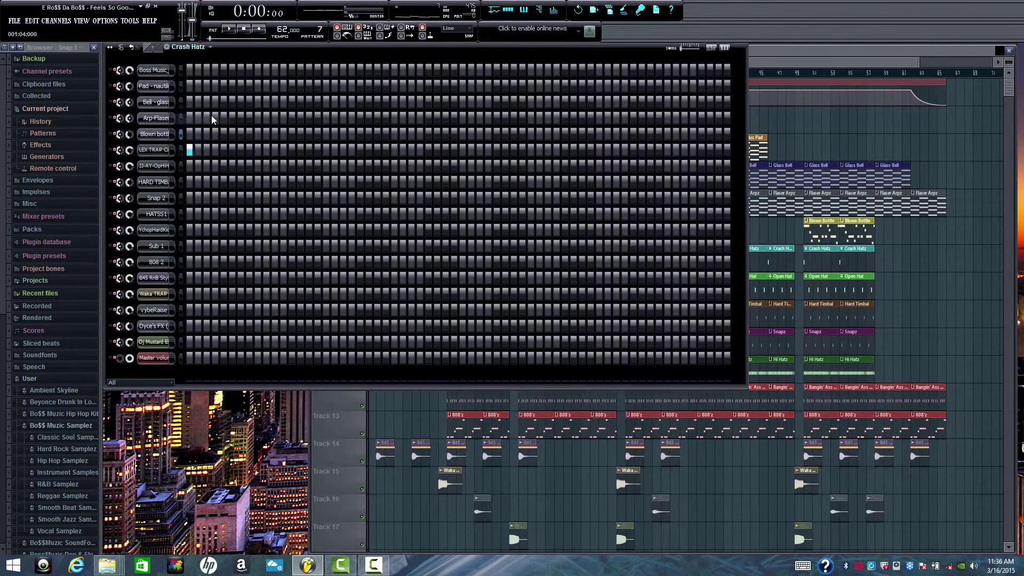
pyautogui.press('space')
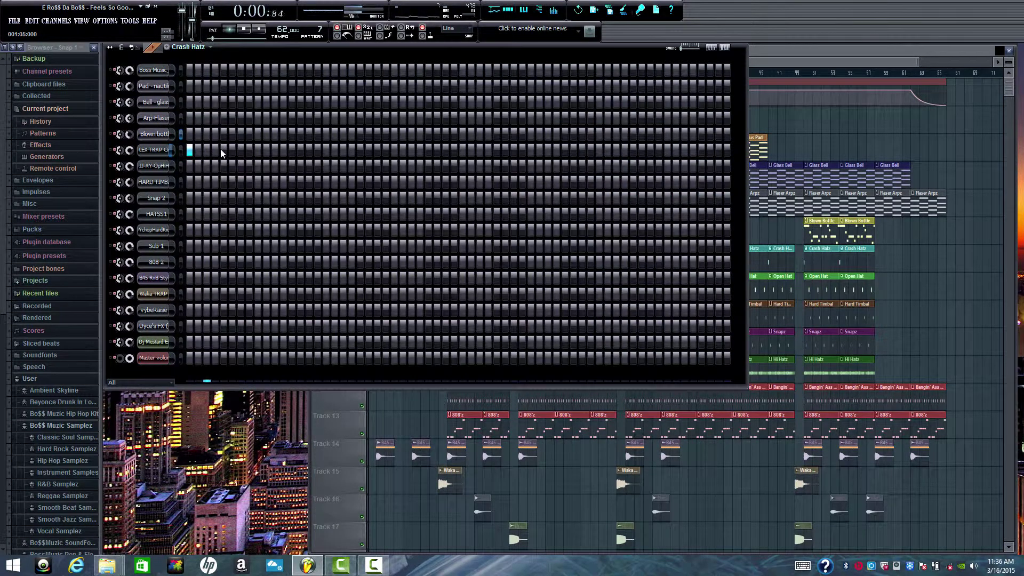
pyautogui.press('space')
# - Switch to the Open Hat pattern, play its open hi-hat steps, and stop playback
pyautogui.click(212, 48)
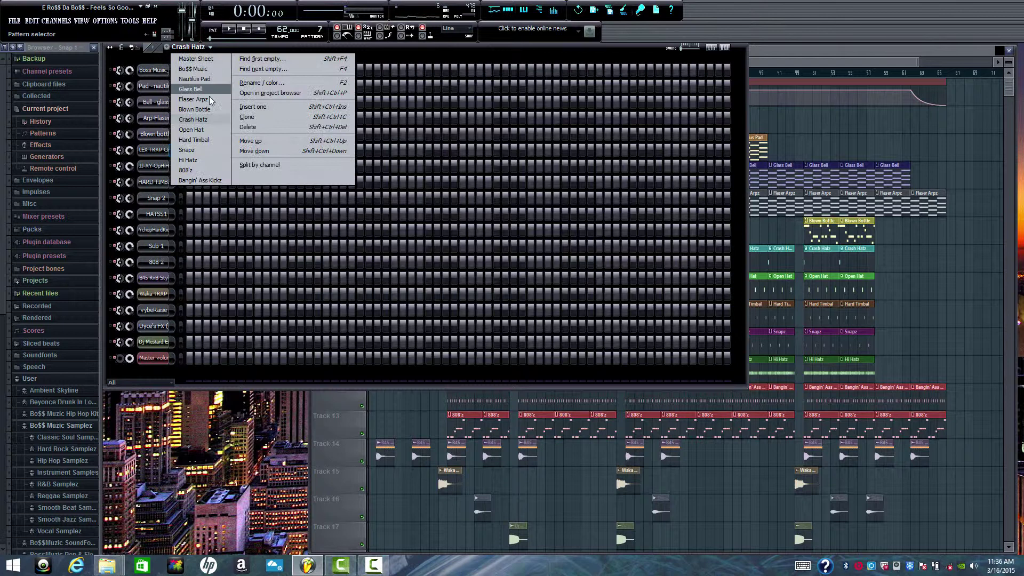
pyautogui.click(209, 129)
pyautogui.press('space')
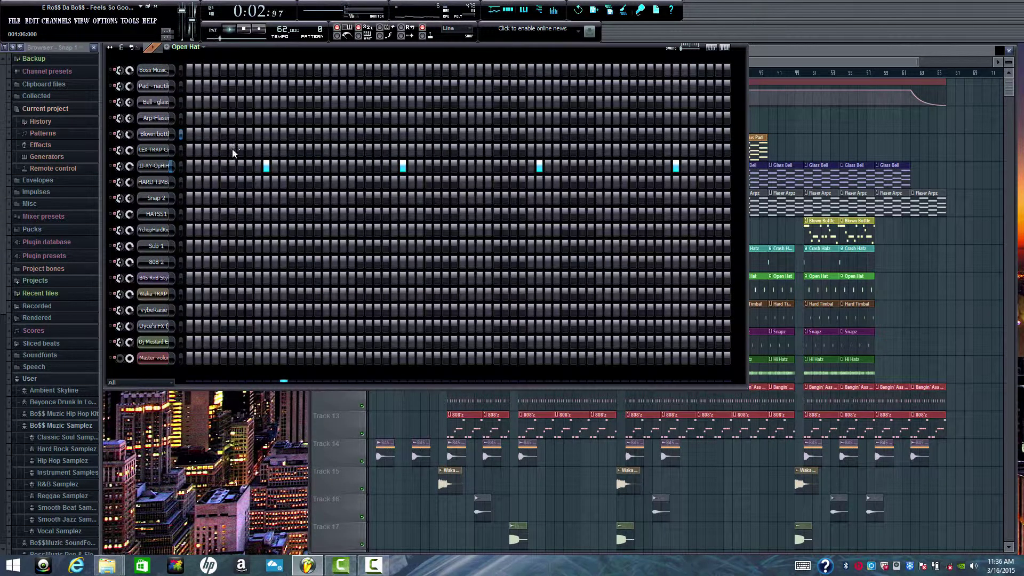
pyautogui.press('space')
# - Switch to the Hard Timbal pattern, play it to hear the timbale hits, and stop playback
pyautogui.click(205, 48)
pyautogui.click(208, 143)
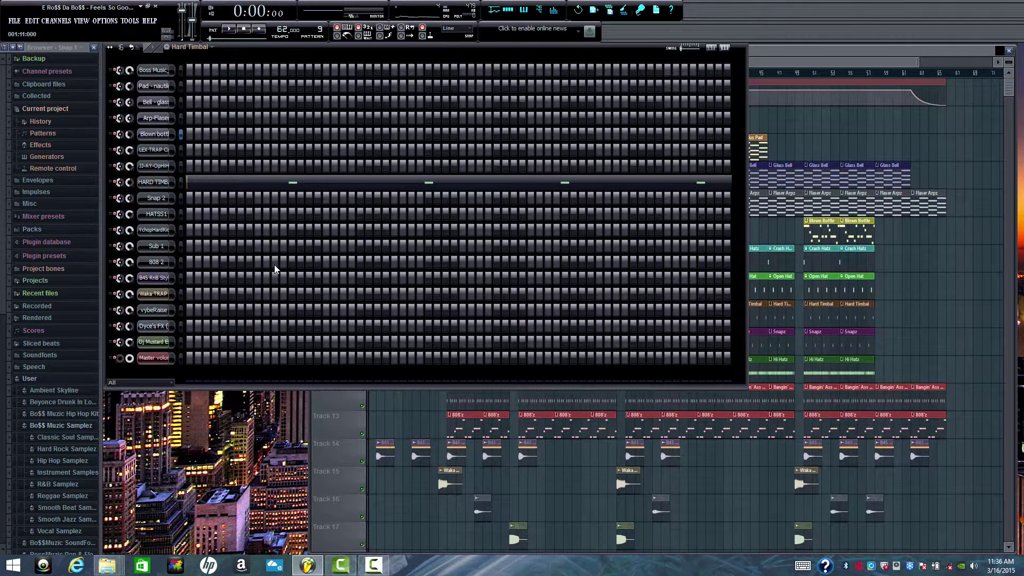
pyautogui.press('space')
pyautogui.press('space')
# - Switch to the Snapz pattern, play it to hear the Snap 2 channel, and stop playback
pyautogui.click(197, 47)
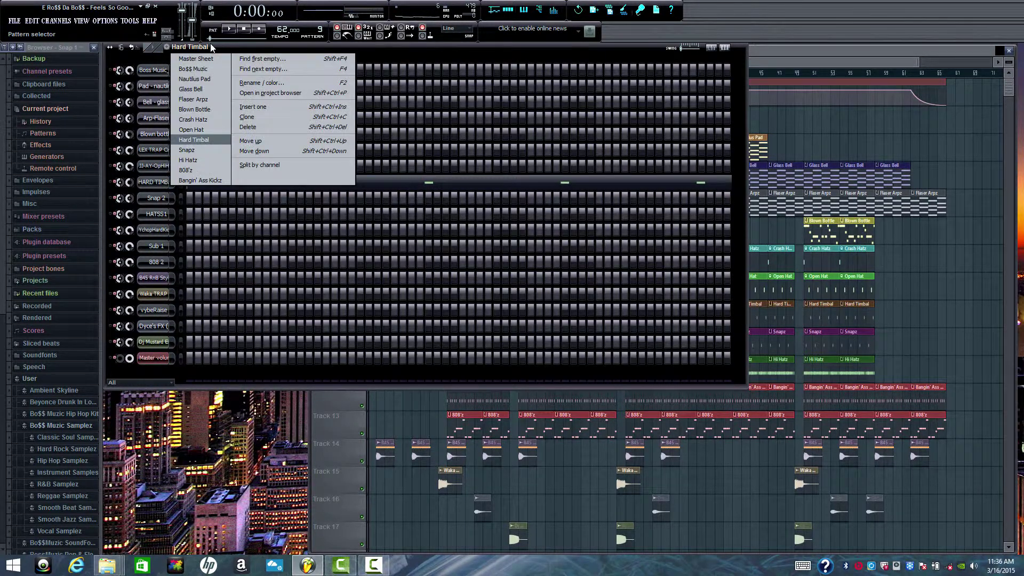
pyautogui.click(202, 153)
pyautogui.press('space')
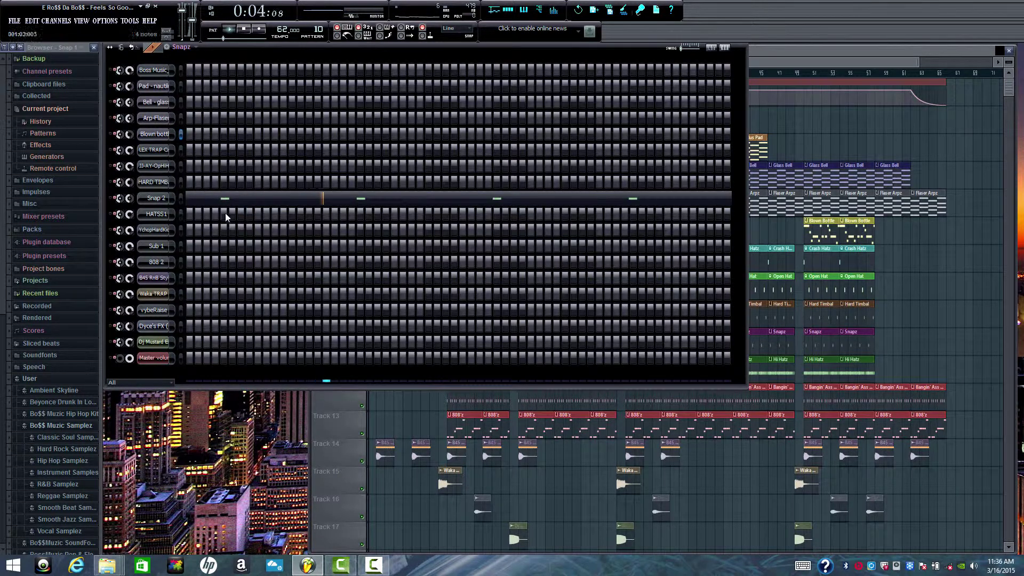
pyautogui.press('space')
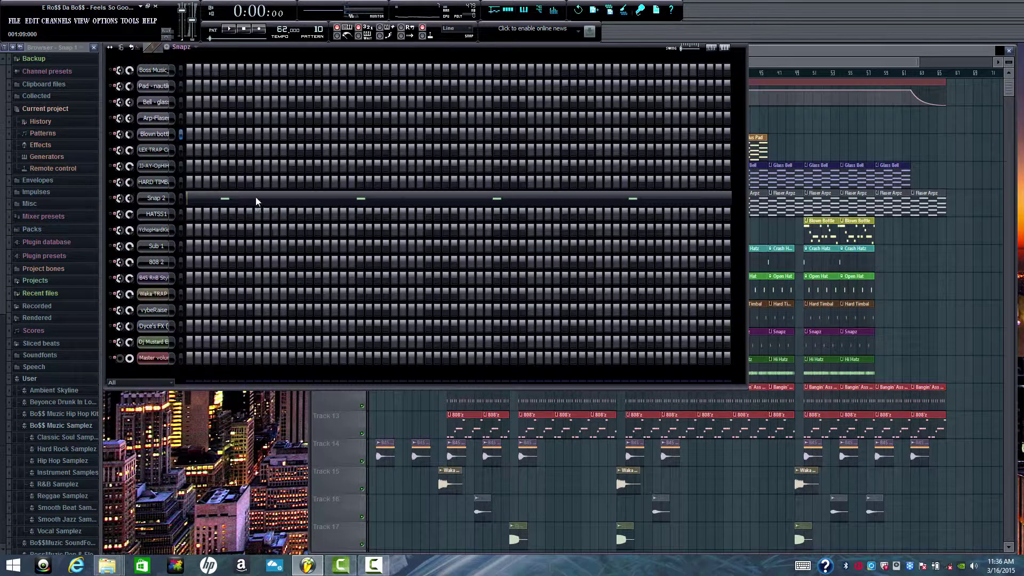
# - Play the Hi Hatz pattern while viewing all of the HATSS1 notes in the piano roll, then close it and stop playback
pyautogui.click(196, 47)
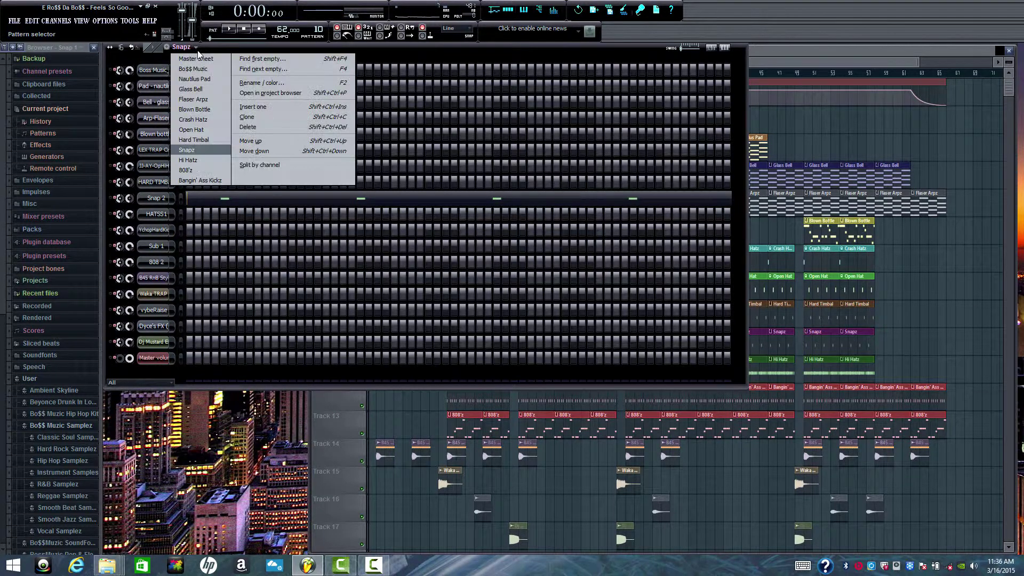
pyautogui.click(202, 159)
pyautogui.press('space')
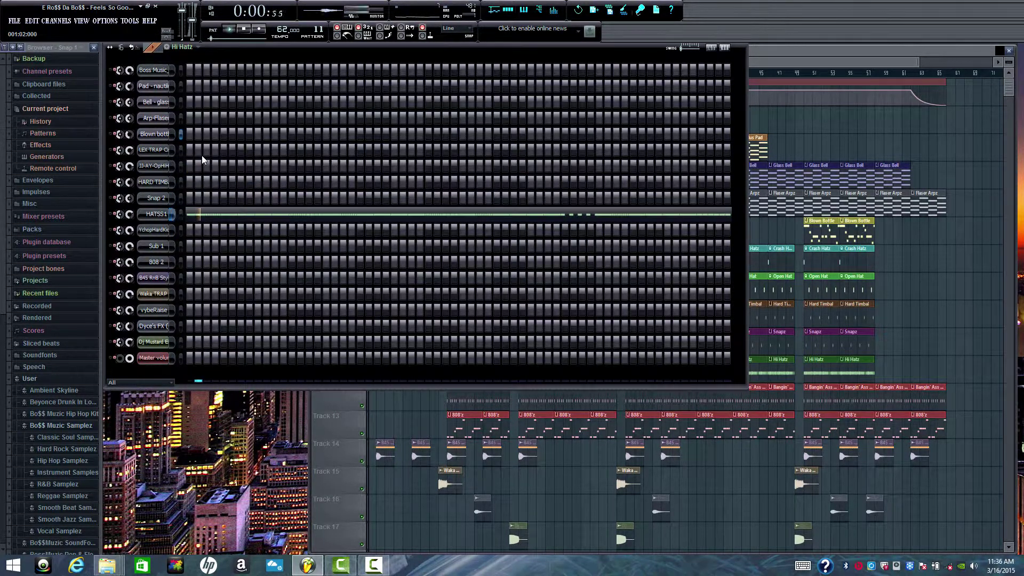
pyautogui.click(248, 215)
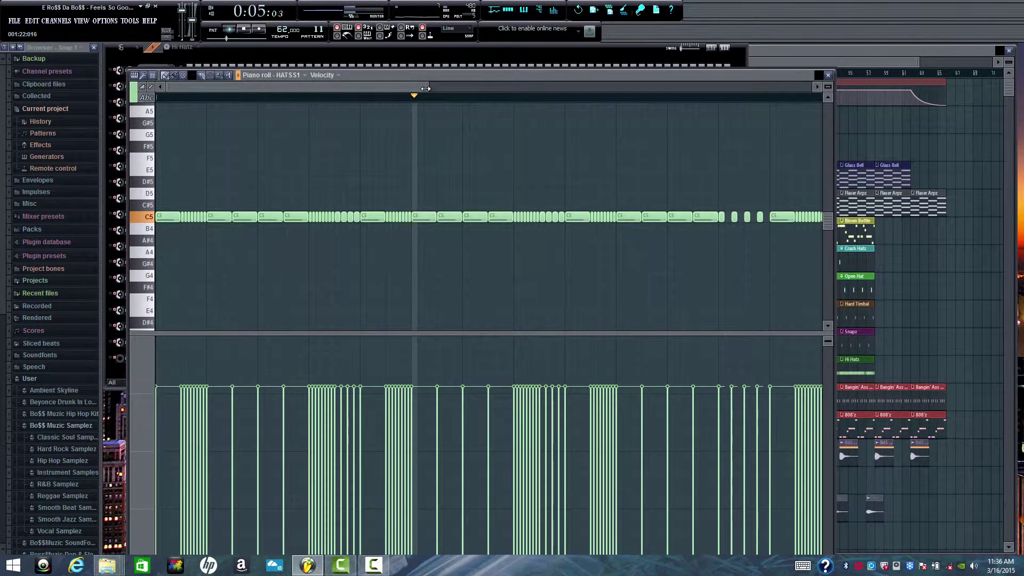
pyautogui.moveTo(425, 88); pyautogui.dragTo(533, 76)
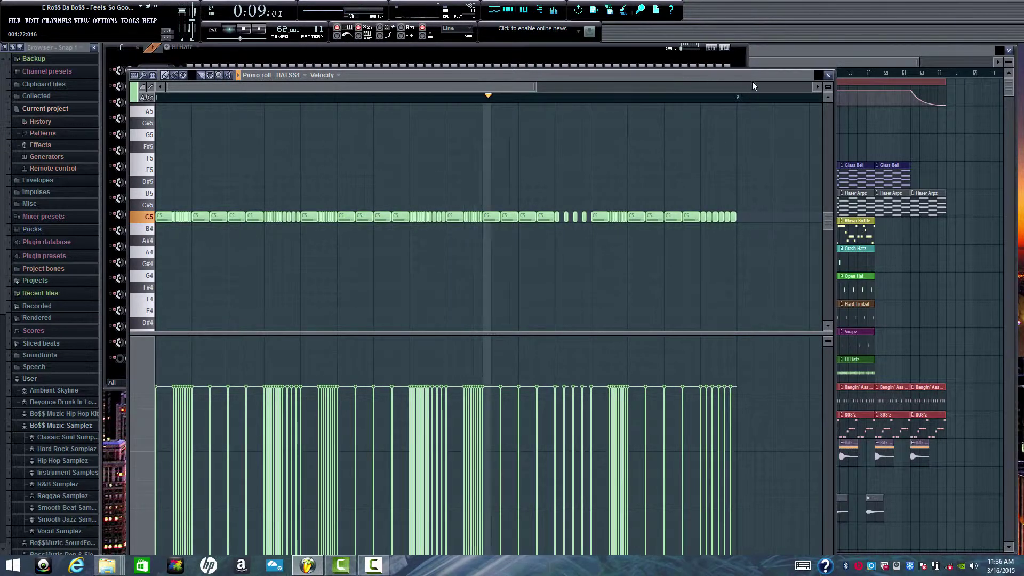
pyautogui.click(829, 75)
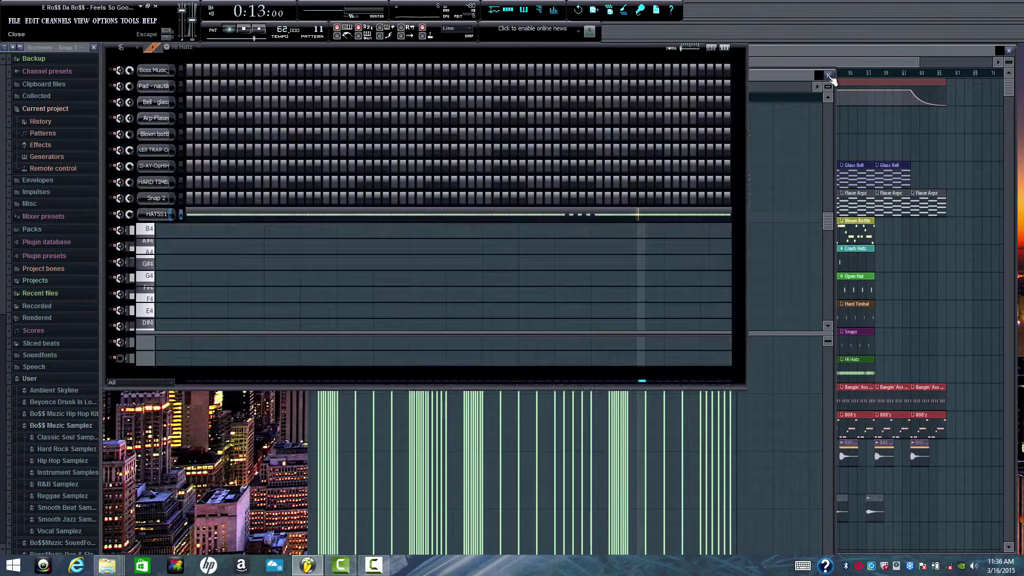
pyautogui.press('space')
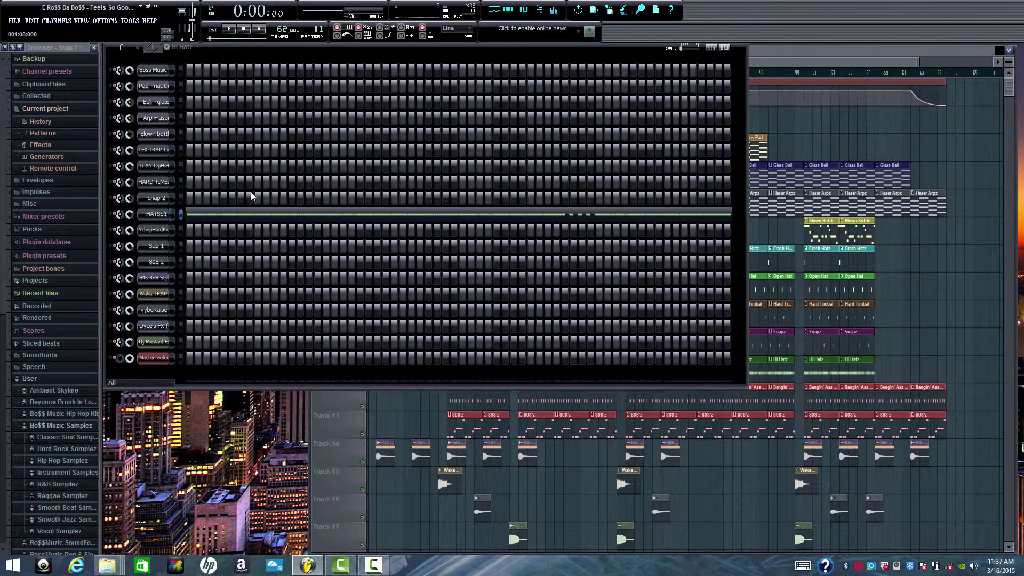
# - Switch to the 808'z pattern, play its Sub 1 and 808 2 bass parts together, and stop playback
pyautogui.click(196, 47)
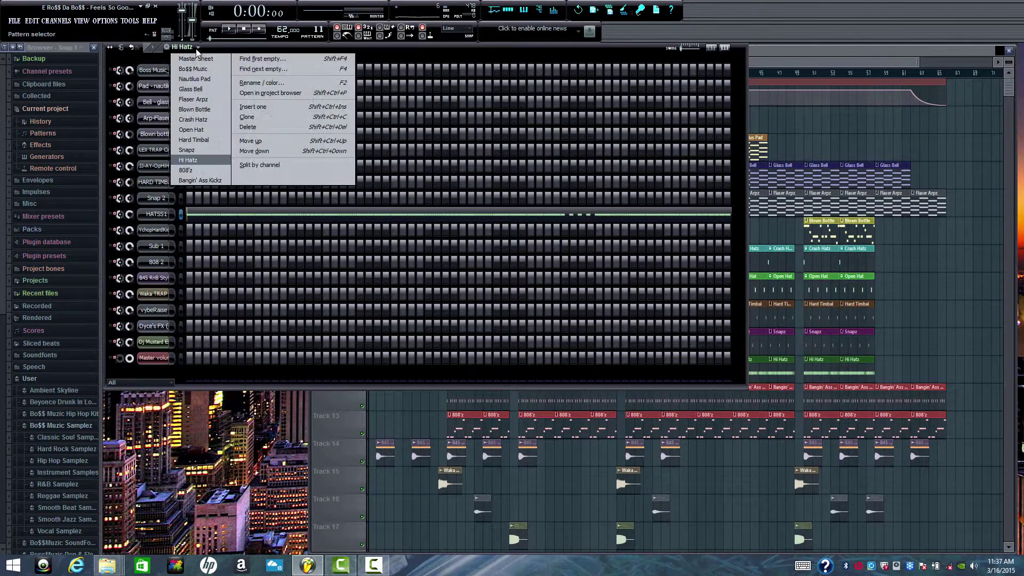
pyautogui.click(203, 172)
pyautogui.press('space')
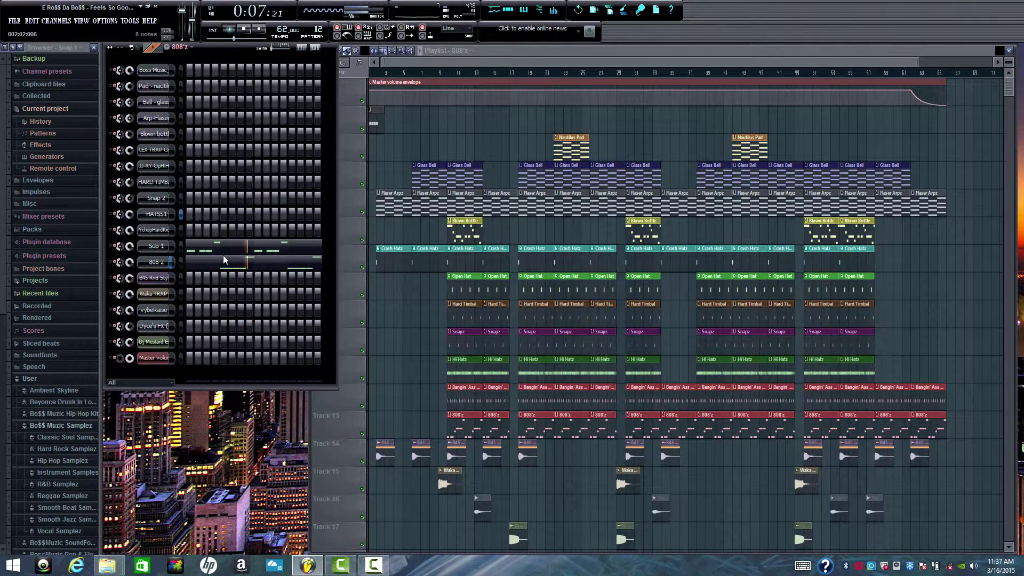
pyautogui.press('space')
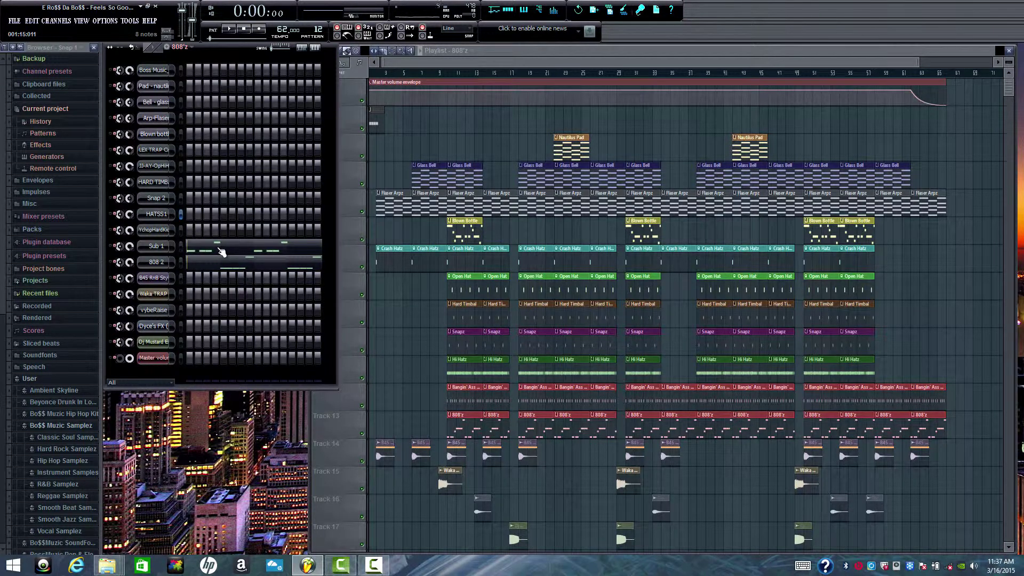
# - Inspect the Sub 1 notes in the piano roll, audition the F#4 and A#4 keys they use, and close it
pyautogui.click(221, 251)
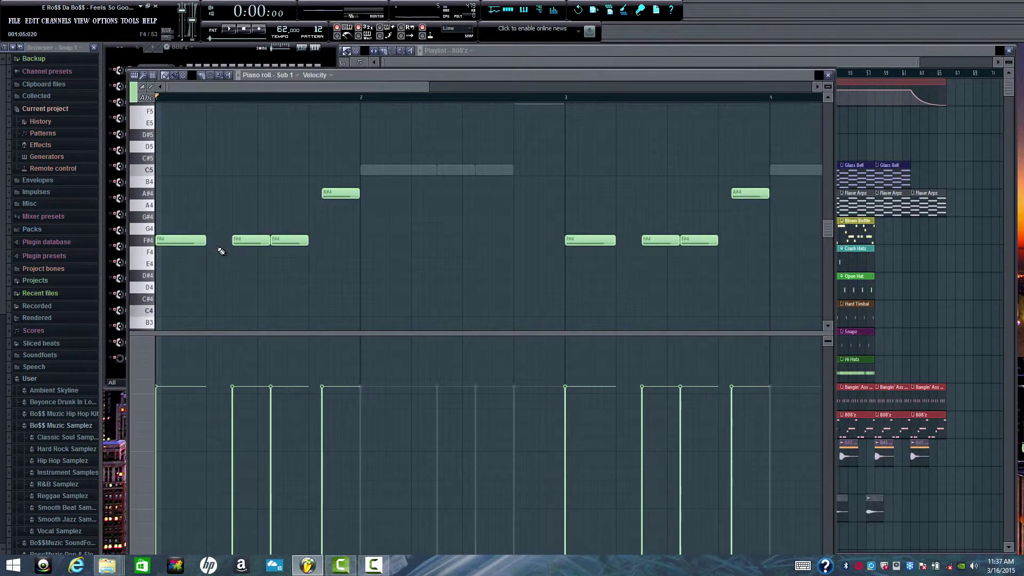
pyautogui.click(148, 244)
pyautogui.click(150, 240)
pyautogui.click(150, 238)
pyautogui.click(151, 196)
pyautogui.click(152, 197)
pyautogui.click(154, 244)
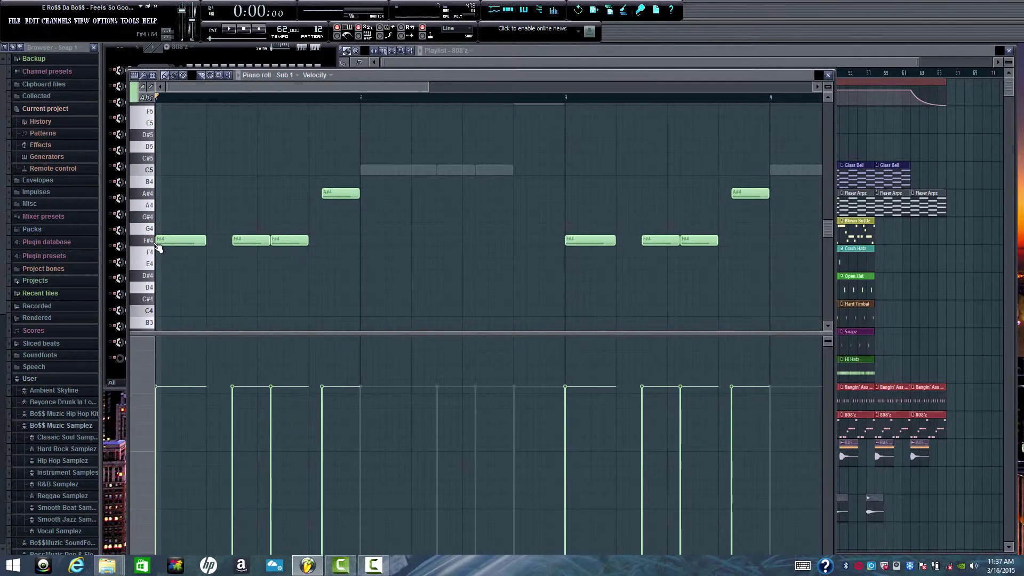
pyautogui.click(151, 193)
pyautogui.click(151, 193)
pyautogui.click(828, 75)
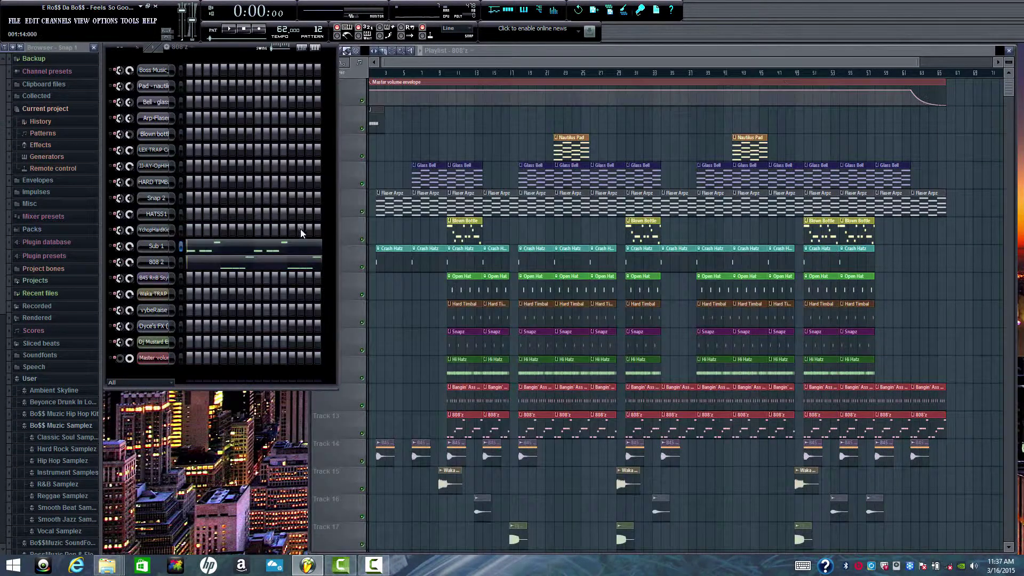
# - Inspect the 808 2 channel's sample settings and piano roll notes, audition a key, and close both windows
pyautogui.click(164, 263)
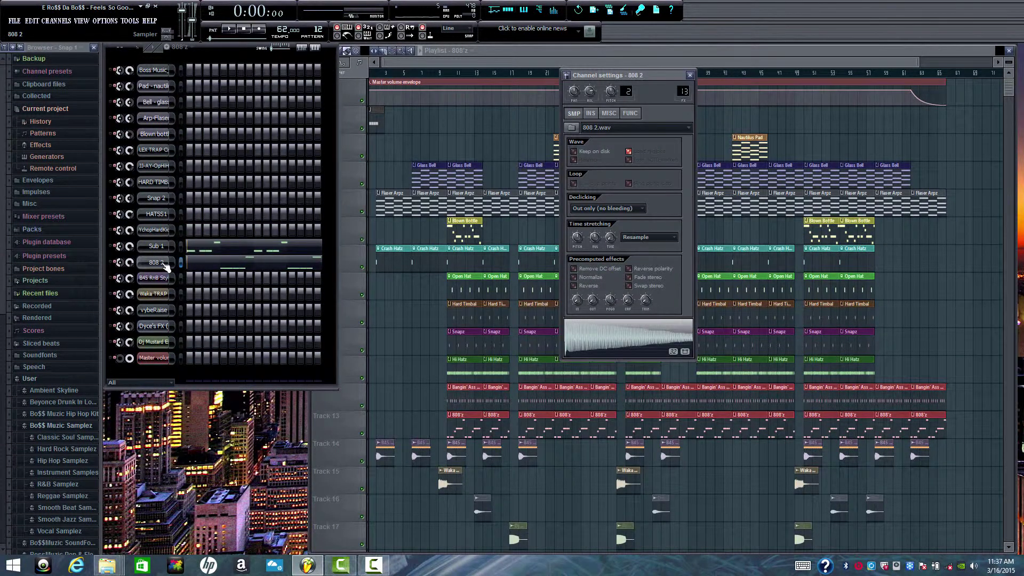
pyautogui.click(221, 264)
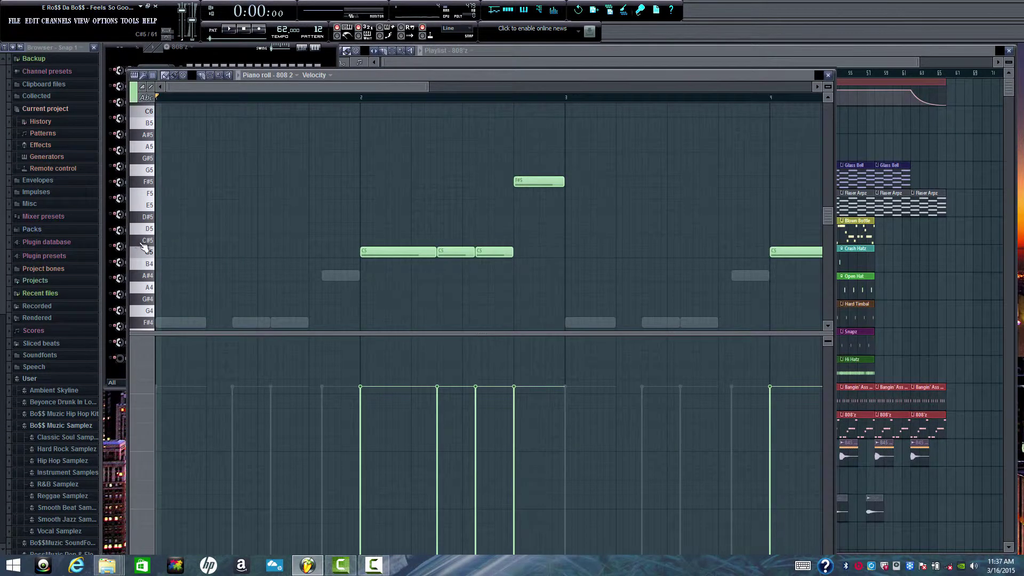
pyautogui.moveTo(149, 266)
pyautogui.mouseDown()
pyautogui.moveTo(150, 255)
pyautogui.moveTo(150, 311)
pyautogui.moveTo(150, 217)
pyautogui.moveTo(150, 266)
pyautogui.mouseUp()
pyautogui.click(829, 77)
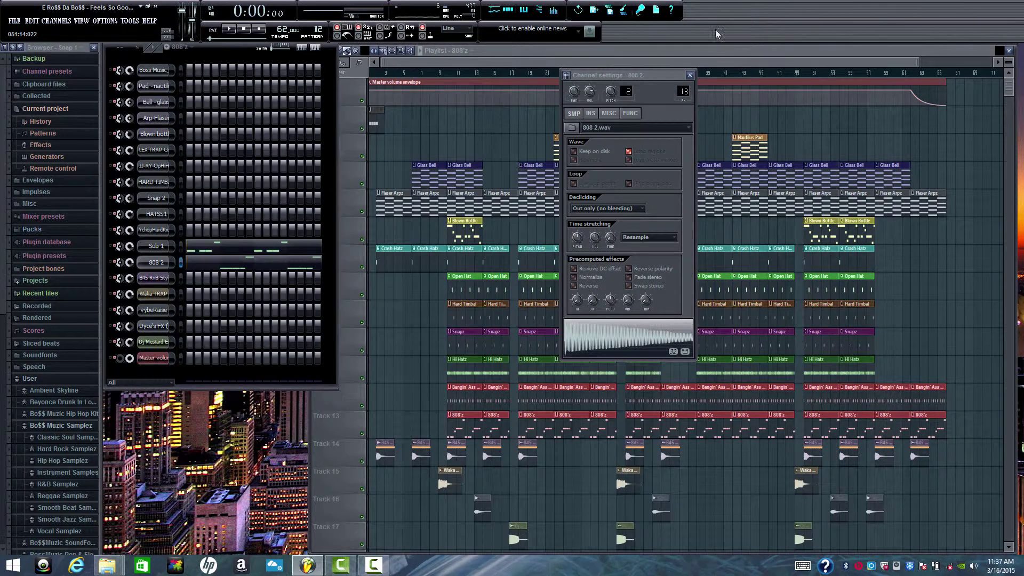
pyautogui.click(691, 76)
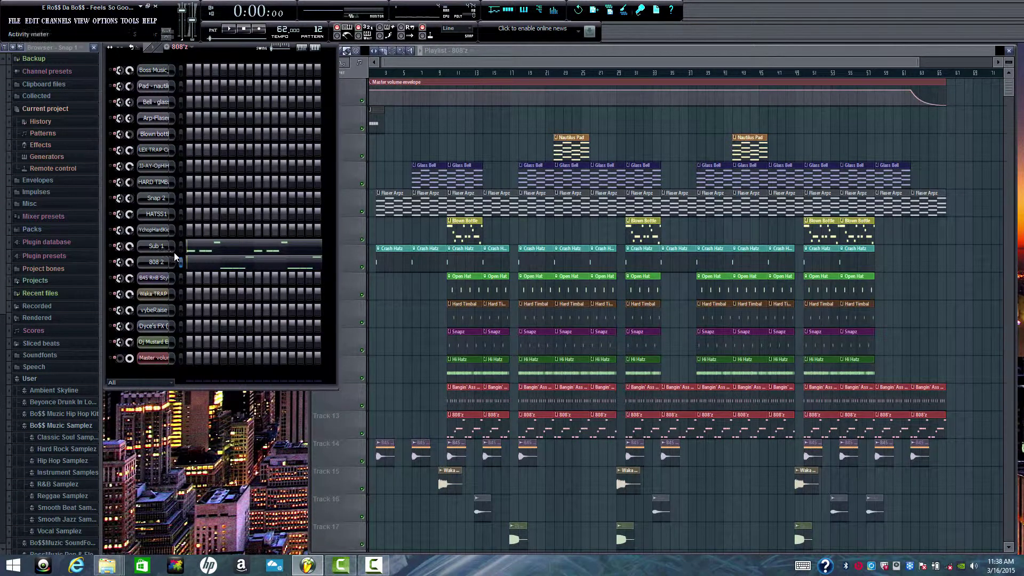
# - Switch to the Bangin' Ass Kickz pattern and play it with the YchopHardKick5 notes shown in the piano roll, then stop playback
pyautogui.click(192, 47)
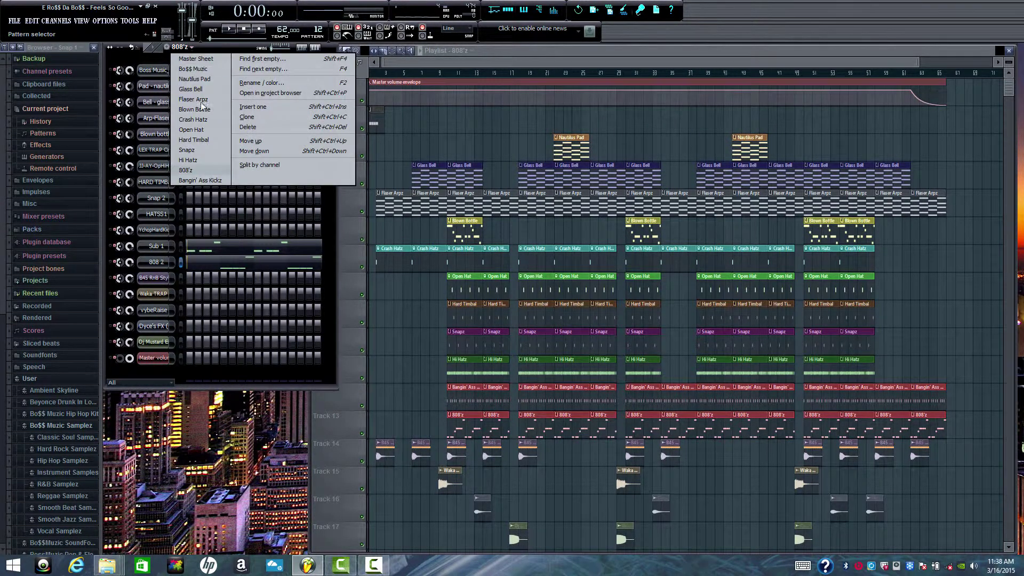
pyautogui.click(205, 181)
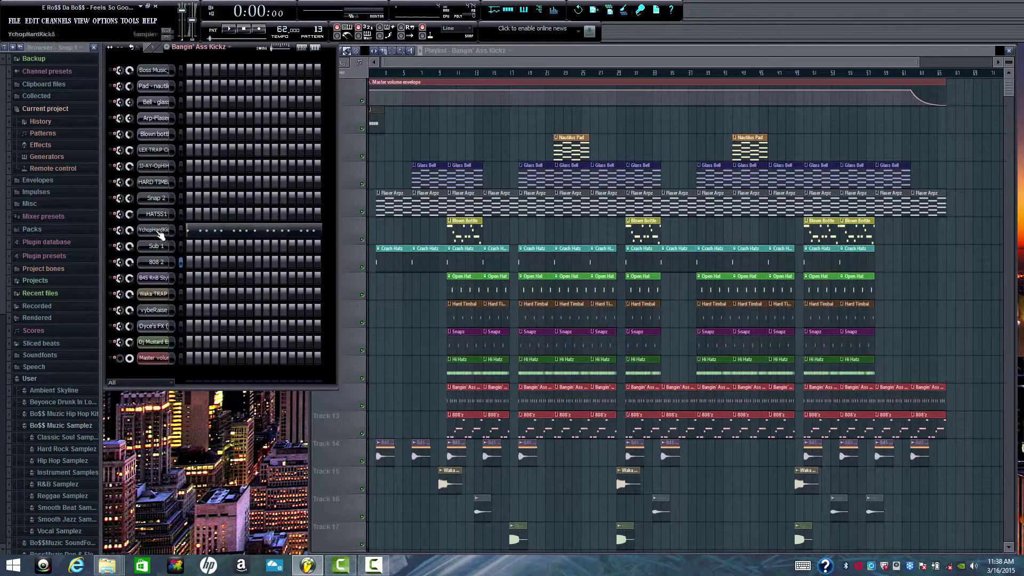
pyautogui.click(200, 238)
pyautogui.press('space')
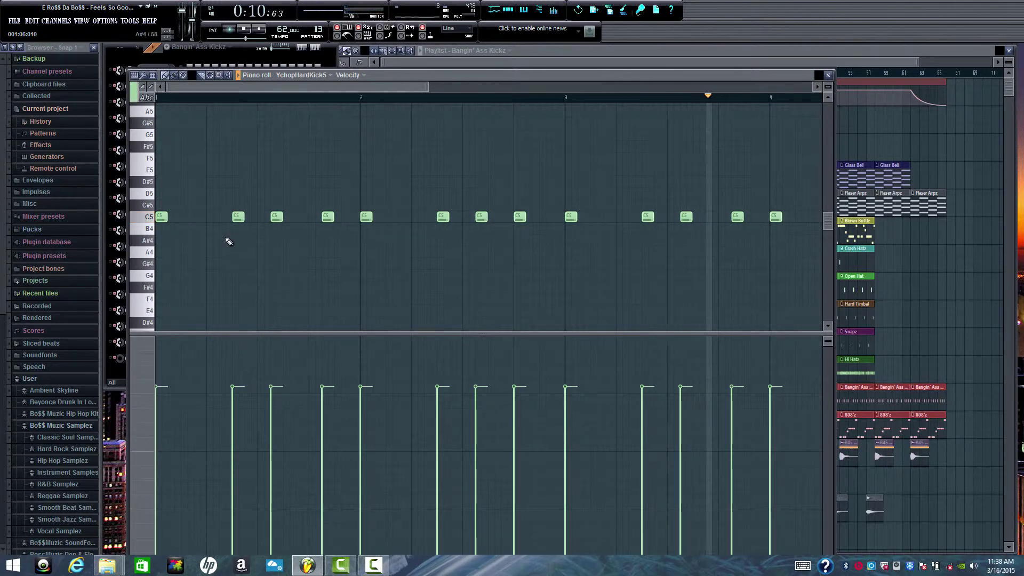
pyautogui.press('space')
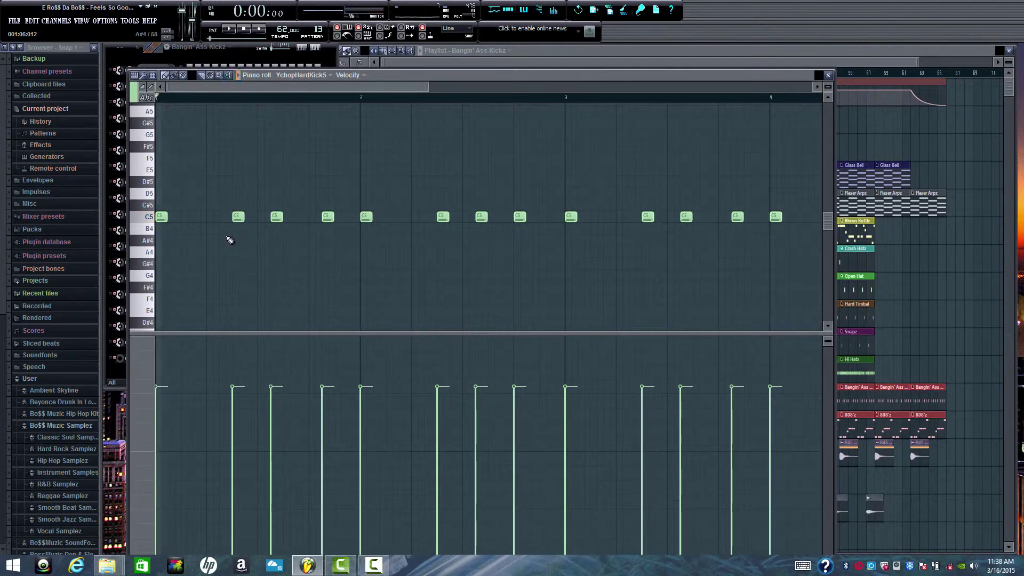
# - Close the kick's piano roll, bring up the mixer clear of the lower playlist tracks, and select the Bangin Ass Kick track
pyautogui.click(828, 75)
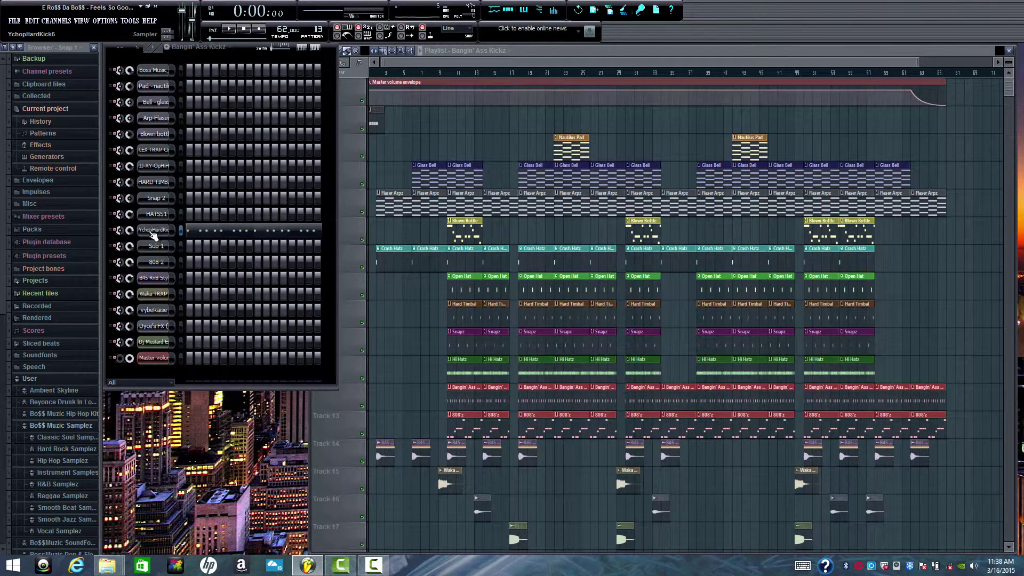
pyautogui.click(553, 10)
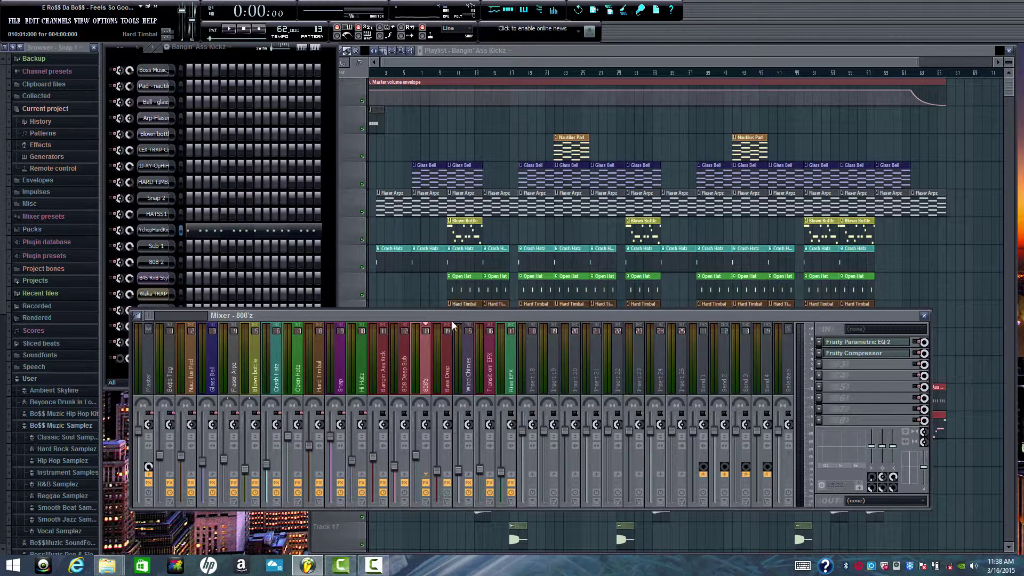
pyautogui.moveTo(447, 319); pyautogui.dragTo(447, 252)
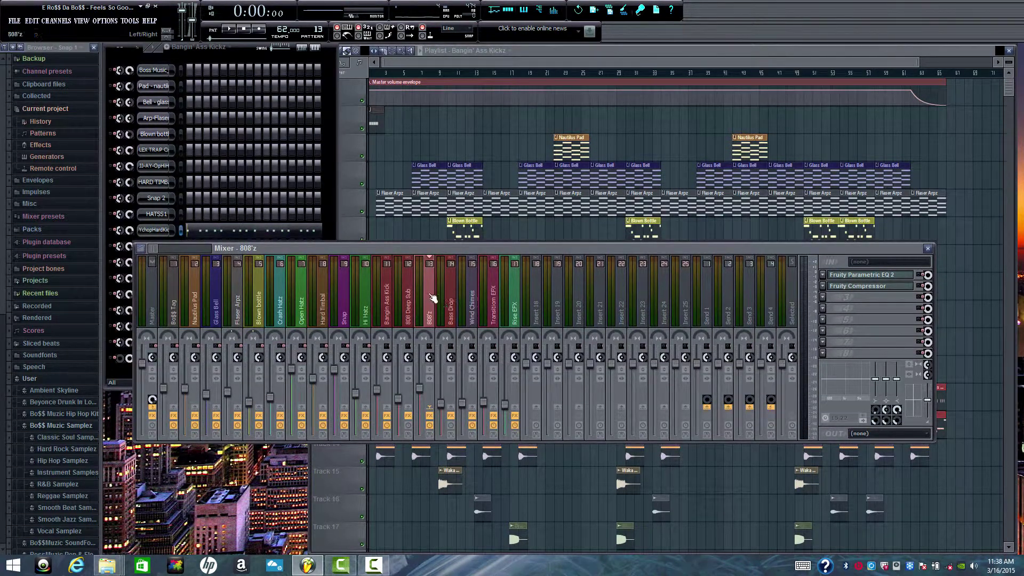
pyautogui.click(387, 302)
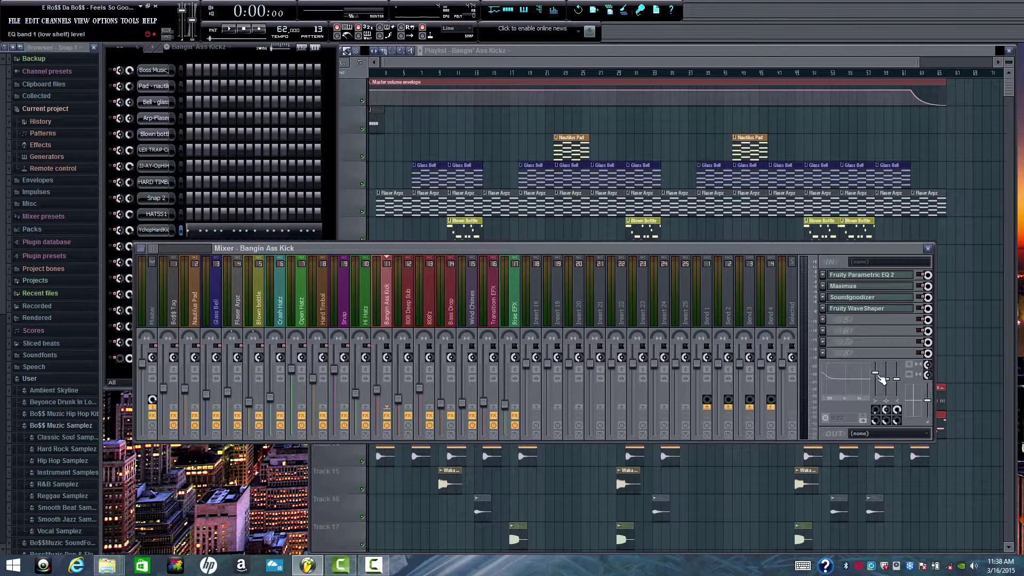
# - In the kick track's Fruity Parametric EQ 2, move band 1 slightly lower in frequency during playback, then close the EQ and stop
pyautogui.click(872, 276)
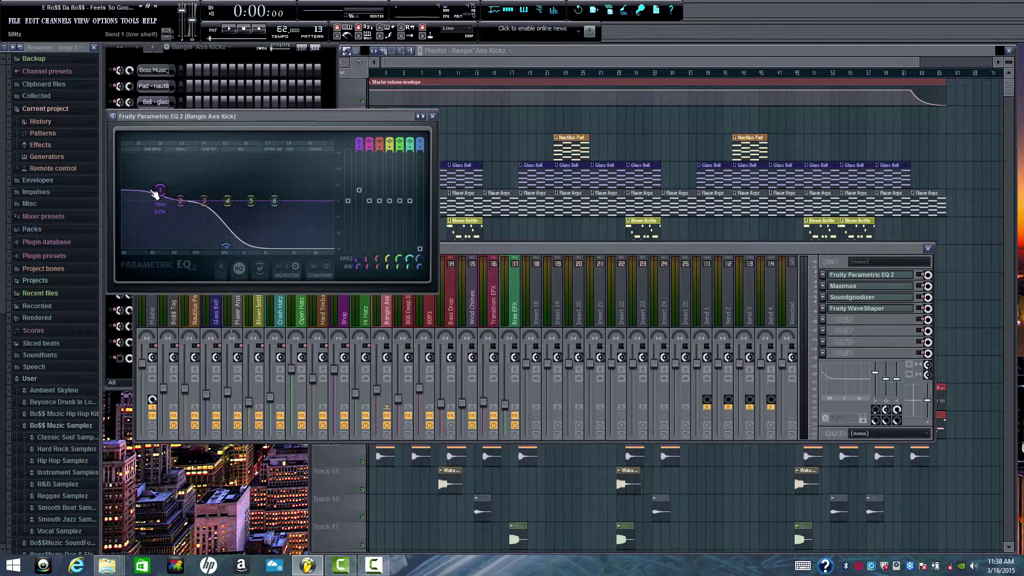
pyautogui.press('space')
pyautogui.moveTo(161, 192); pyautogui.dragTo(154, 193)
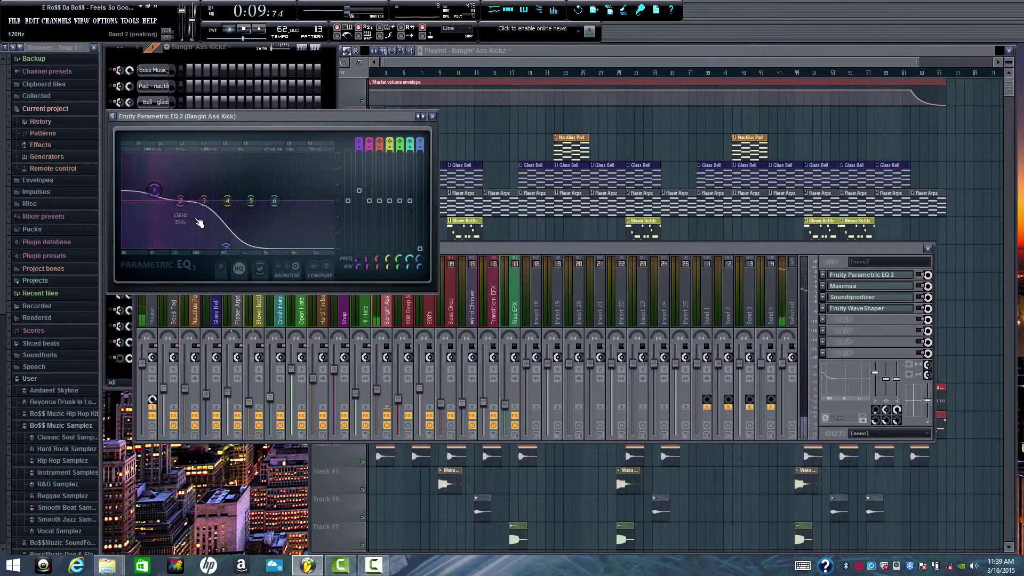
pyautogui.click(433, 116)
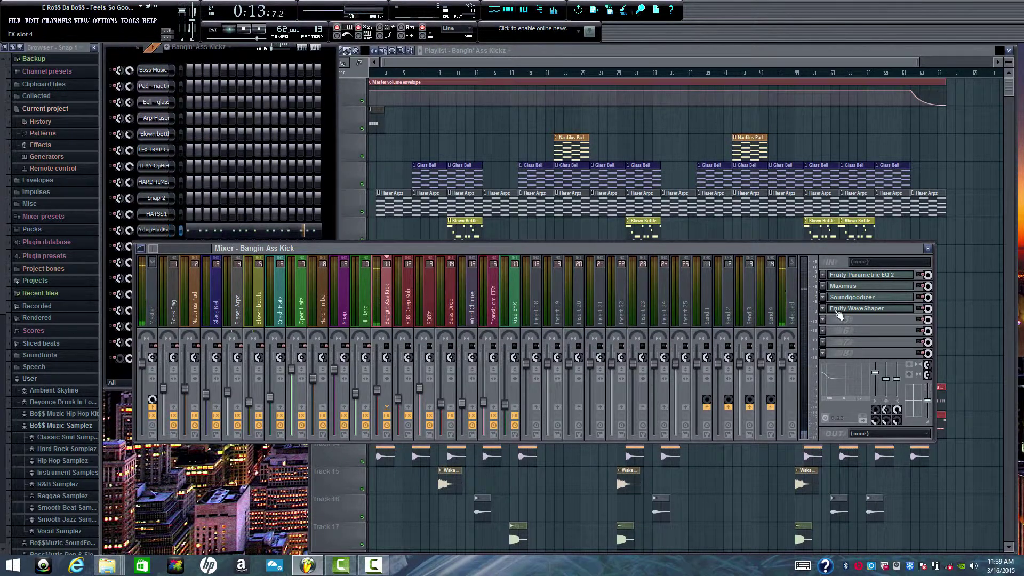
pyautogui.press('space')
# - Inspect Maximus on the Bangin Ass Kick track, browse its presets as far as Kick pump without loading one, and close it
pyautogui.click(867, 287)
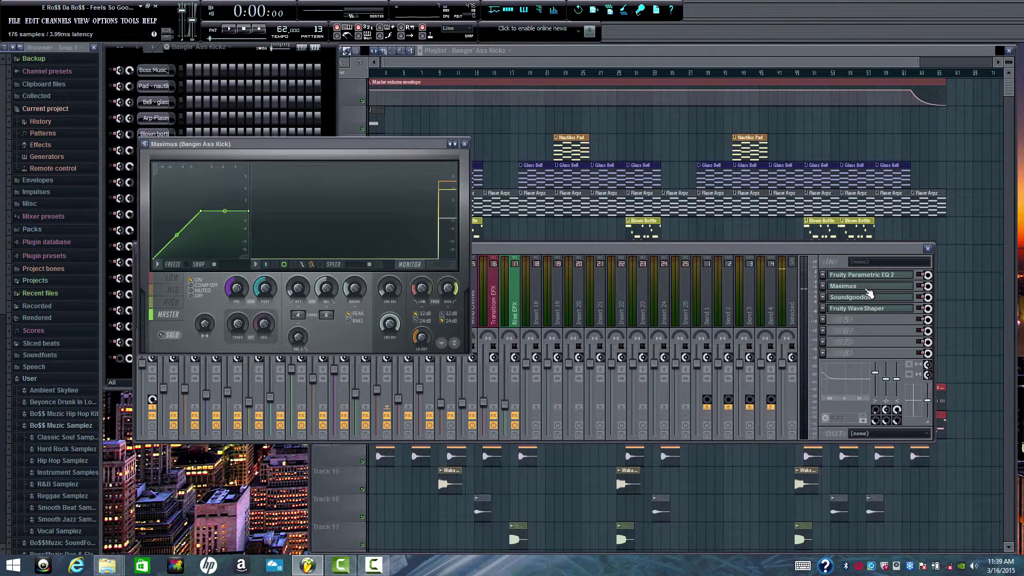
pyautogui.click(149, 150)
pyautogui.moveTo(216, 175)
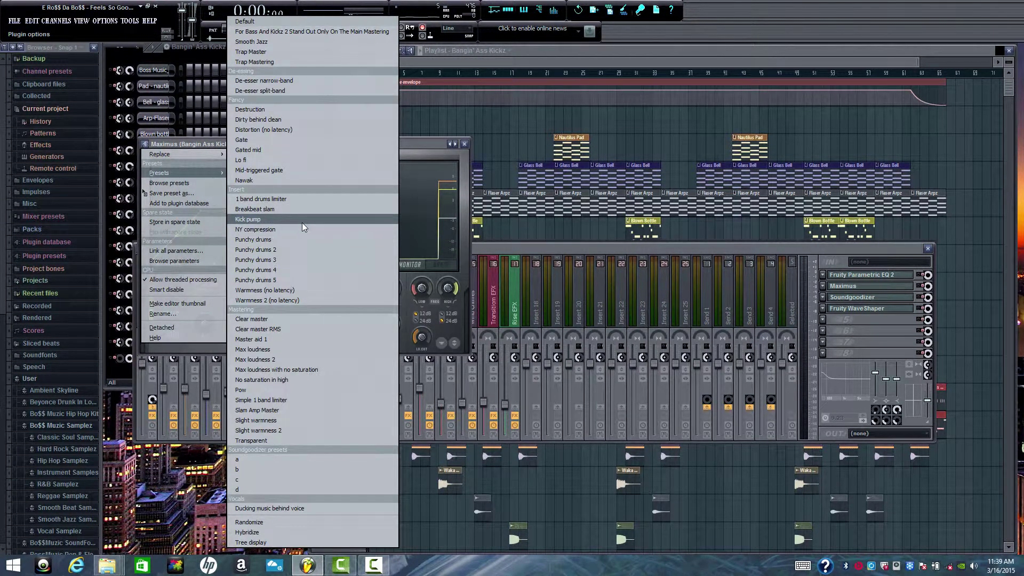
pyautogui.click(465, 148)
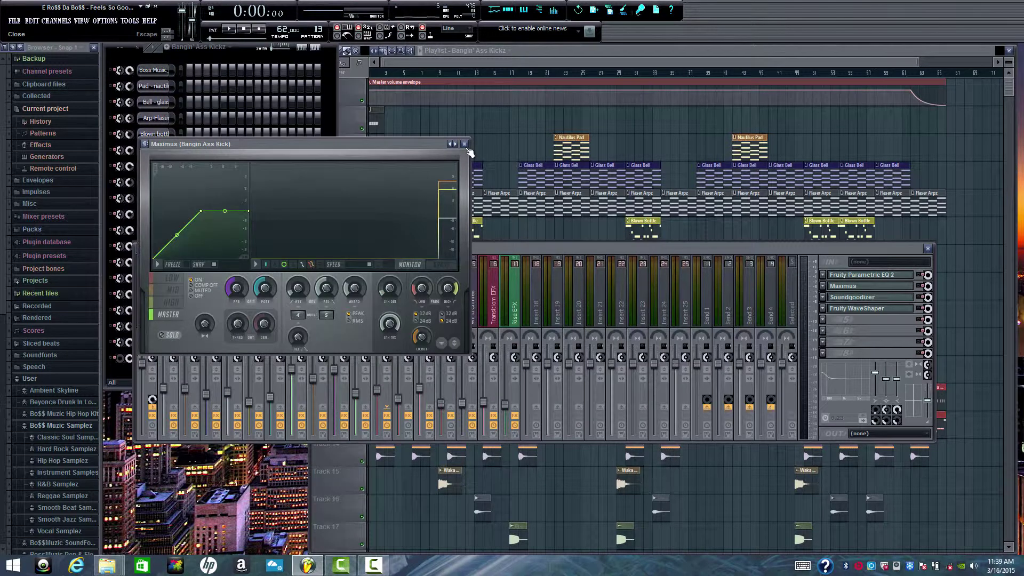
pyautogui.click(465, 145)
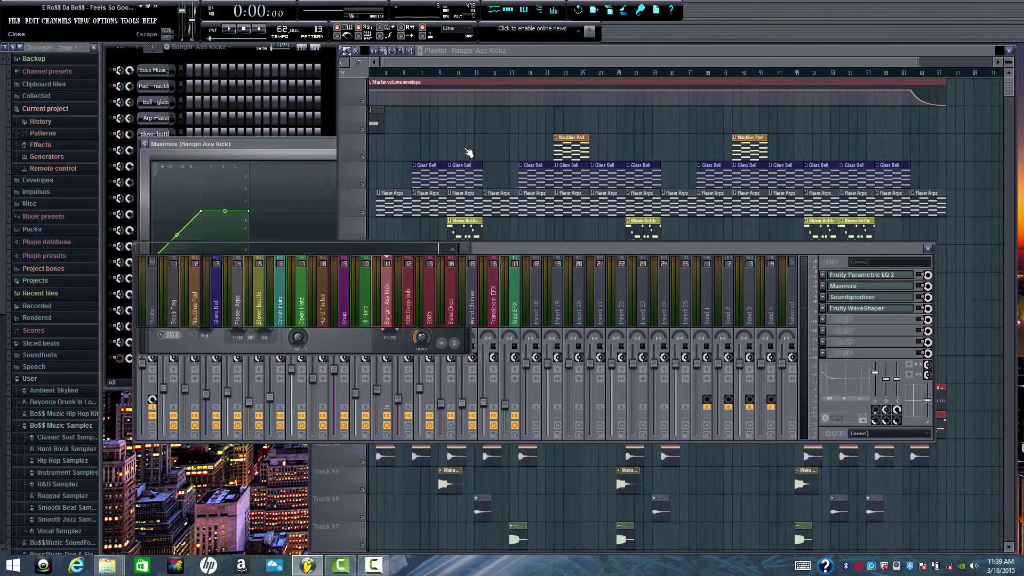
# - Inspect the amount and mode B setting of Soundgoodizer on the Bangin Ass Kick track and close it
pyautogui.click(867, 298)
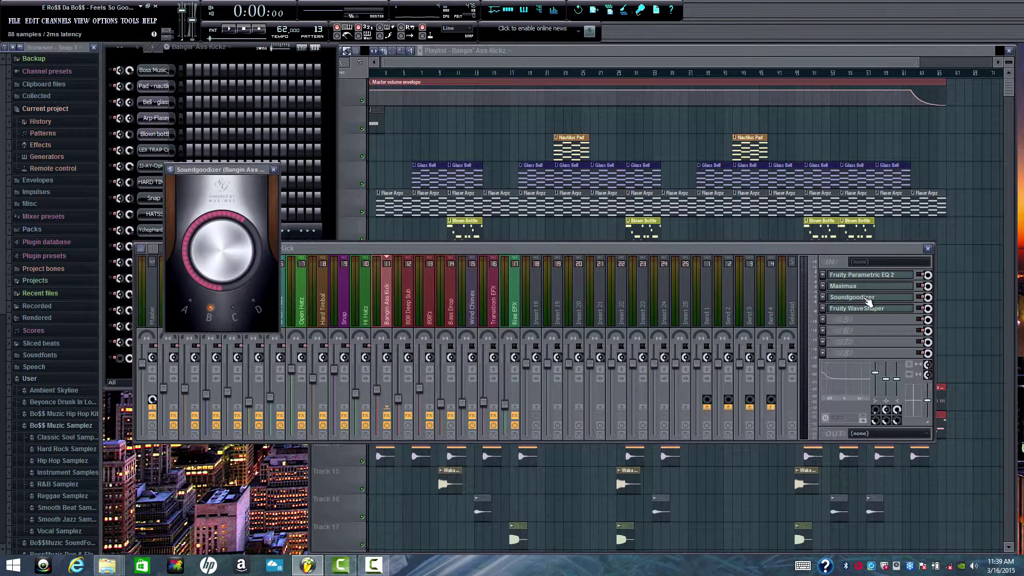
pyautogui.click(215, 313)
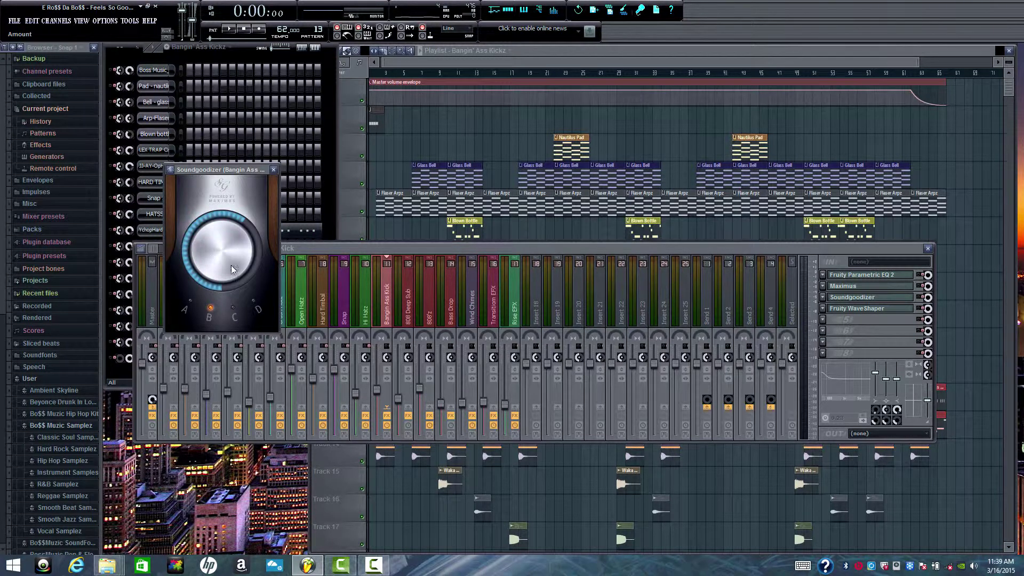
pyautogui.click(193, 310)
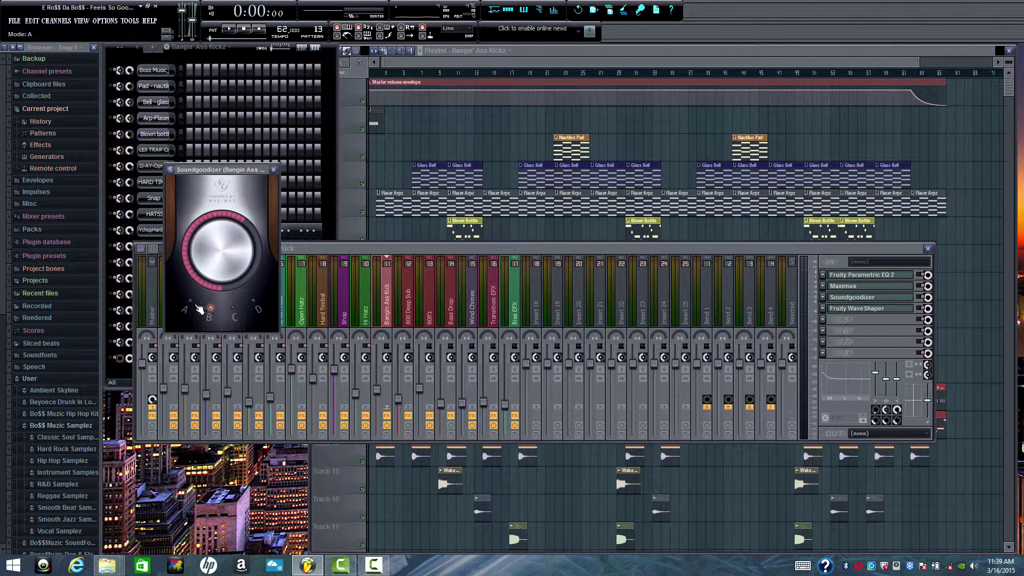
pyautogui.click(274, 170)
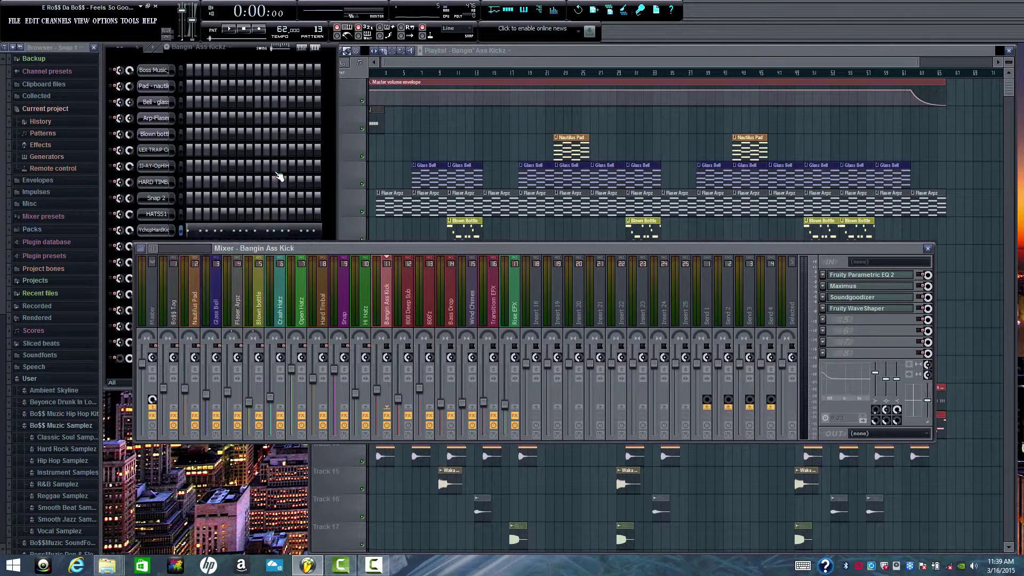
# - Inspect the Fruity WaveShaper curve on the kick track, close it, and play the kick pattern briefly through its effects
pyautogui.click(877, 314)
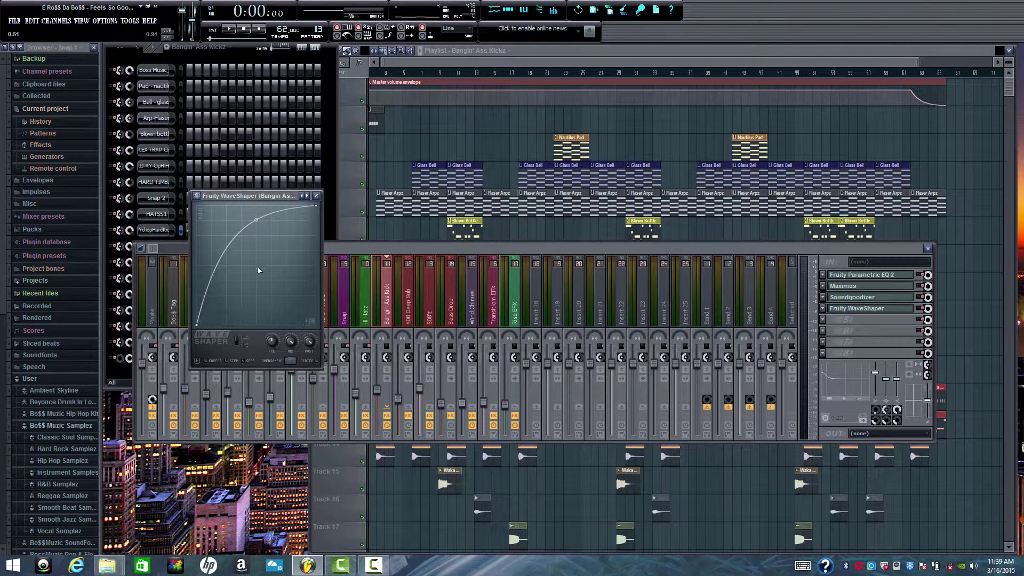
pyautogui.click(318, 199)
pyautogui.press('space')
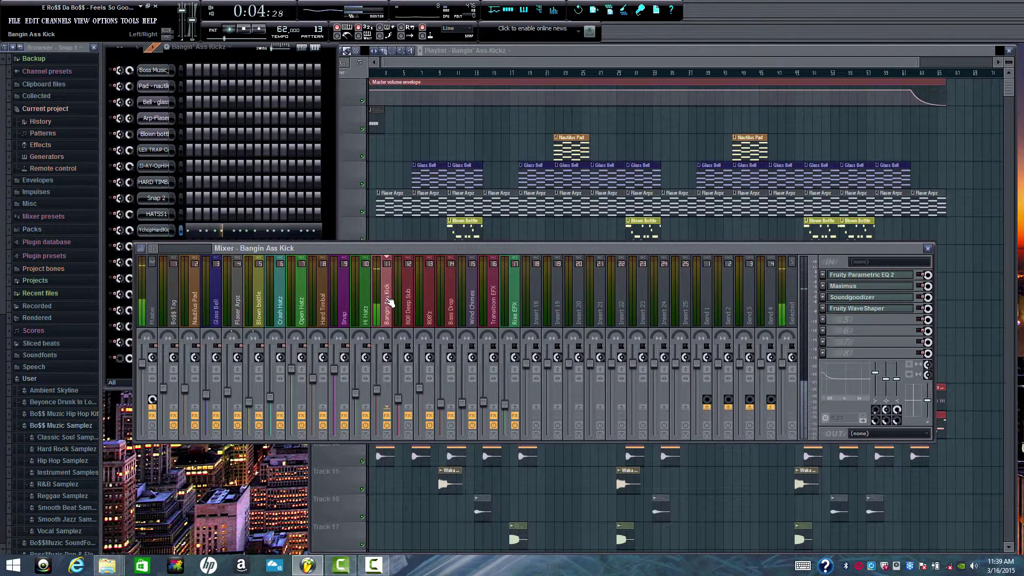
pyautogui.press('space')
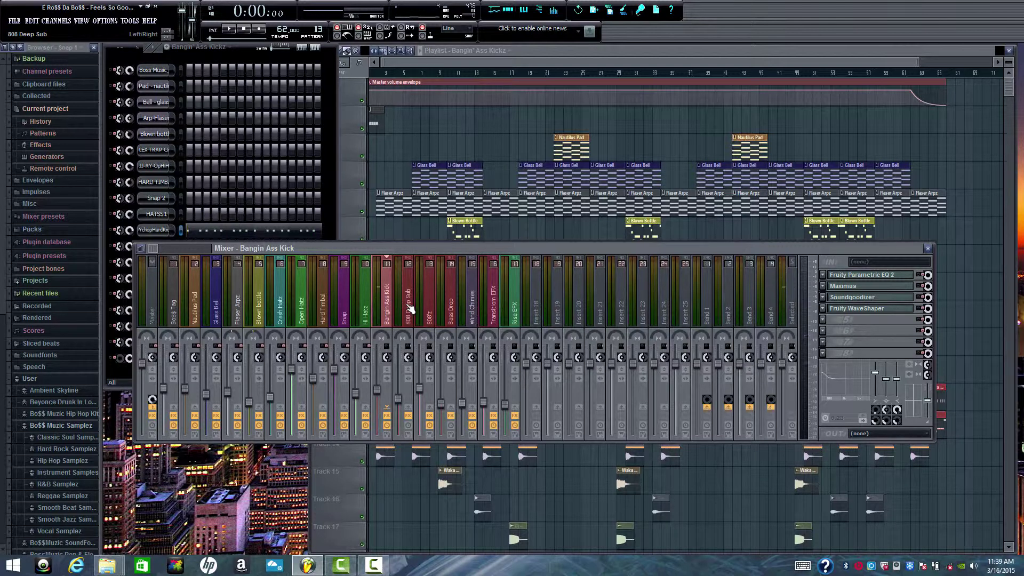
# - Select the 808 Deep Sub mixer track, open its Maximus, and browse the mastering presets around Slam Amp Master without loading one
pyautogui.click(408, 296)
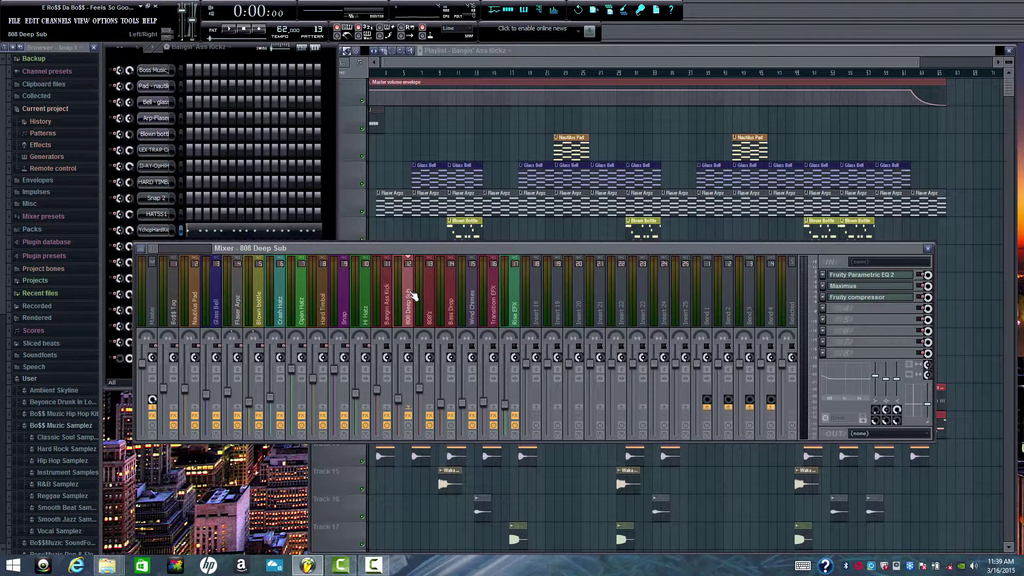
pyautogui.click(860, 286)
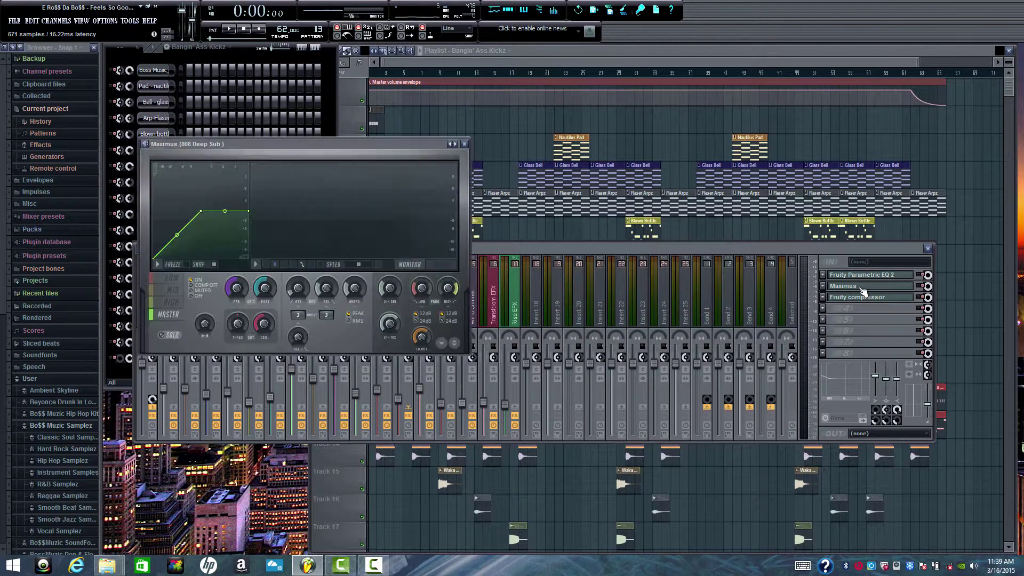
pyautogui.click(145, 144)
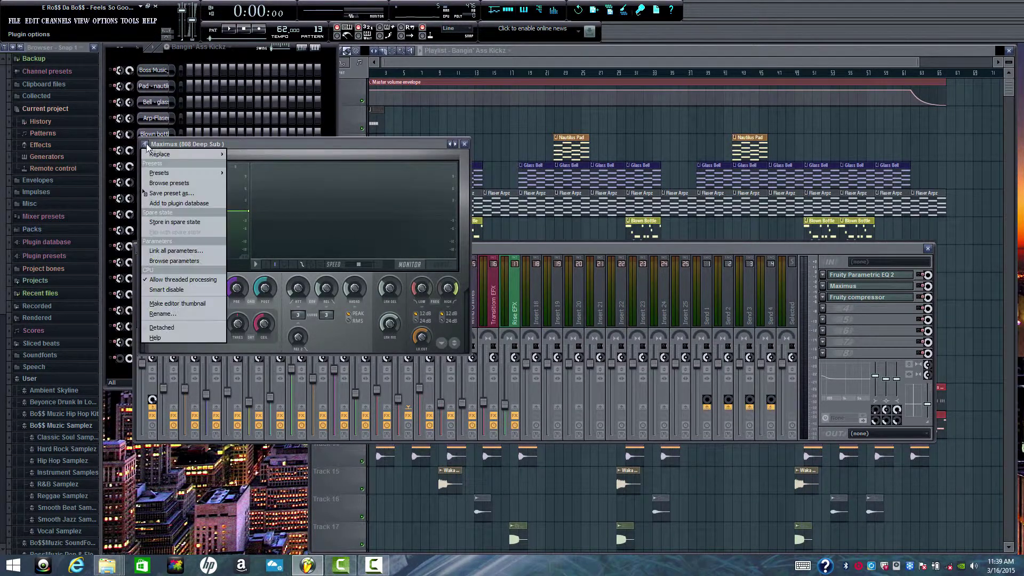
pyautogui.moveTo(216, 172)
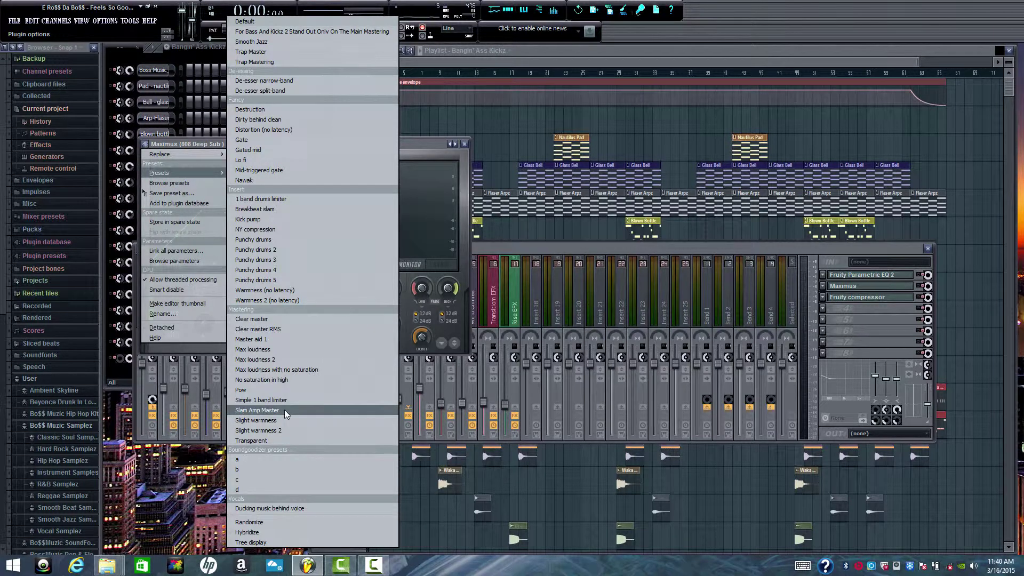
pyautogui.click(466, 143)
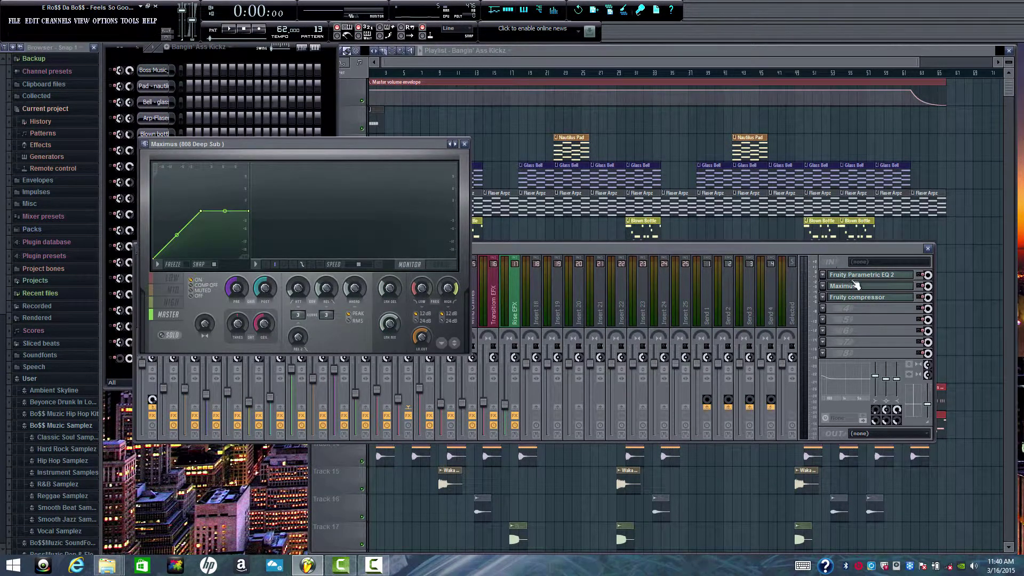
# - Inspect the threshold, ratio, gain, attack and release of the Fruity compressor on the 808 Deep Sub track and close it
pyautogui.click(866, 303)
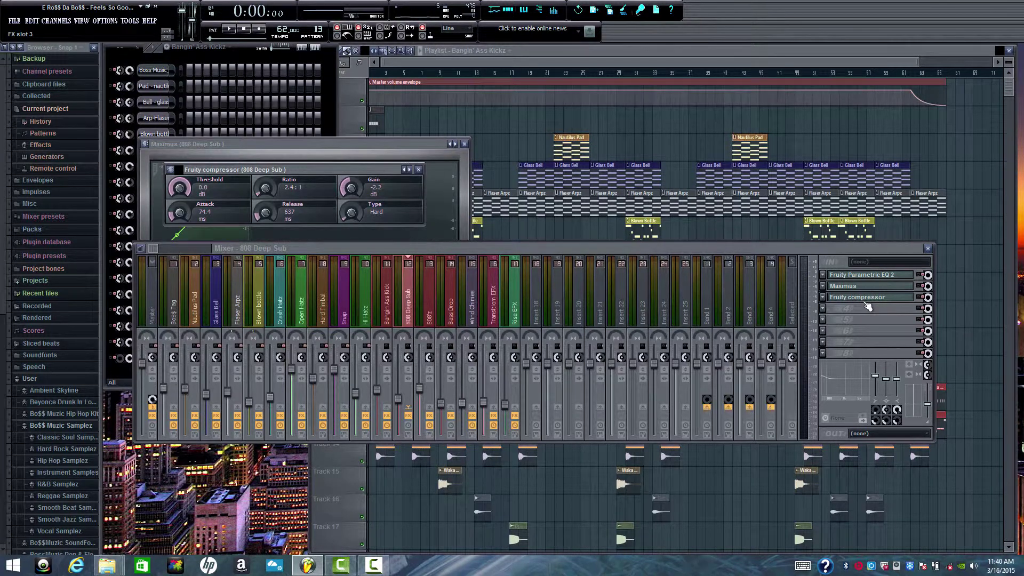
pyautogui.click(867, 303)
pyautogui.click(867, 303)
pyautogui.click(420, 171)
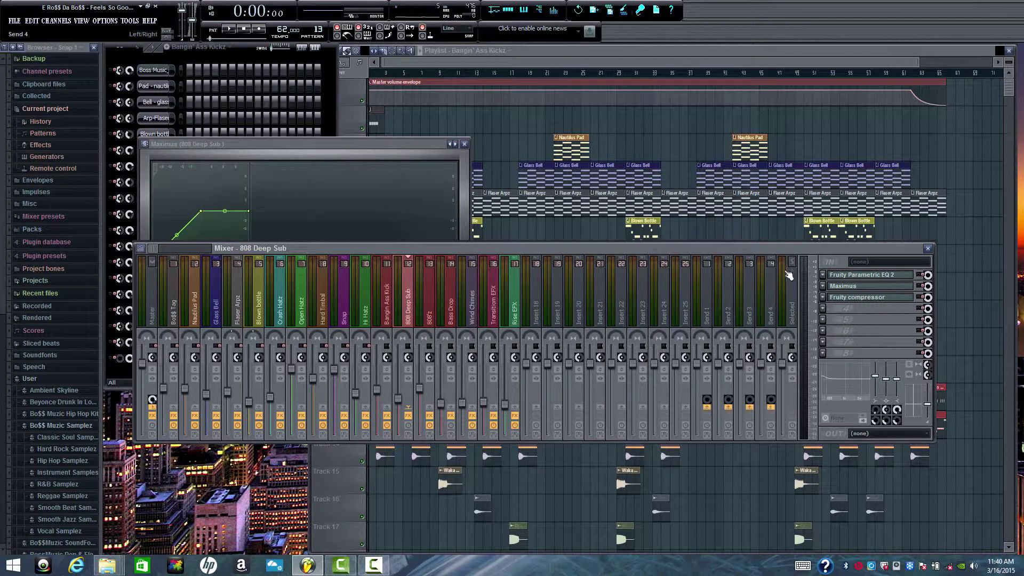
# - Examine the 808 Deep Sub track's Fruity Parametric EQ 2 while playing the 808'z pattern, then stop playback and close the EQ
pyautogui.click(862, 278)
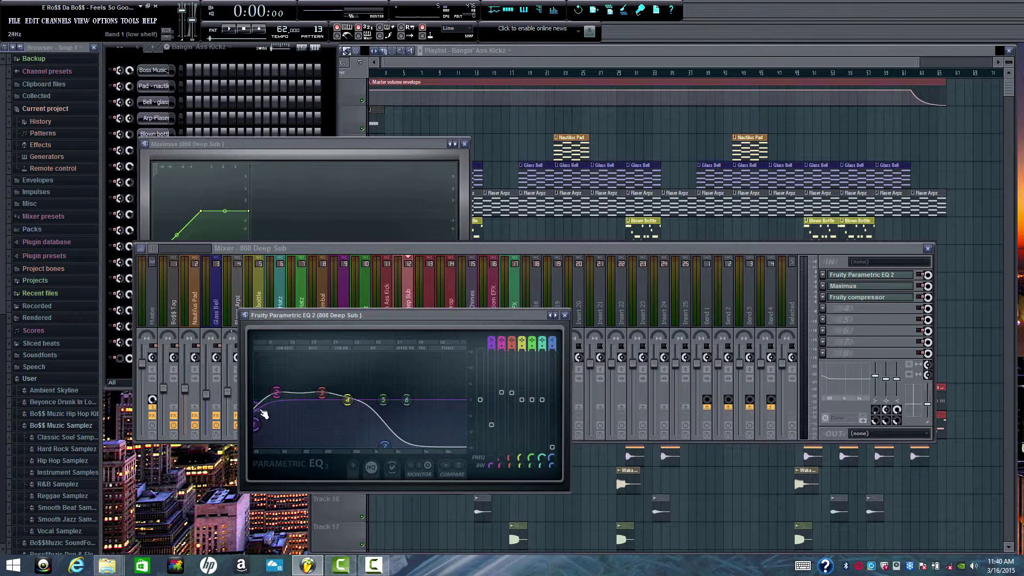
pyautogui.click(232, 48)
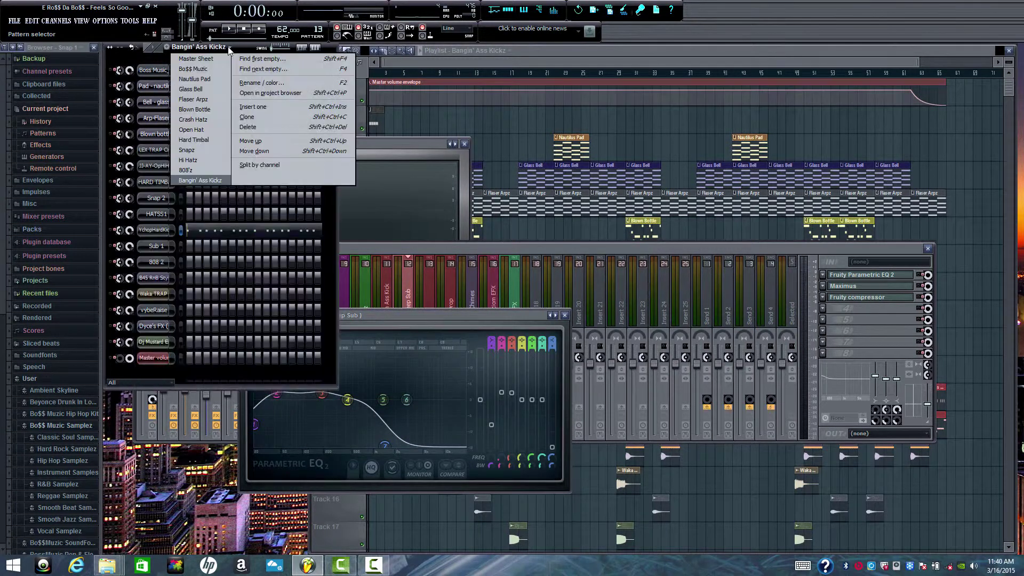
pyautogui.click(210, 171)
pyautogui.press('space')
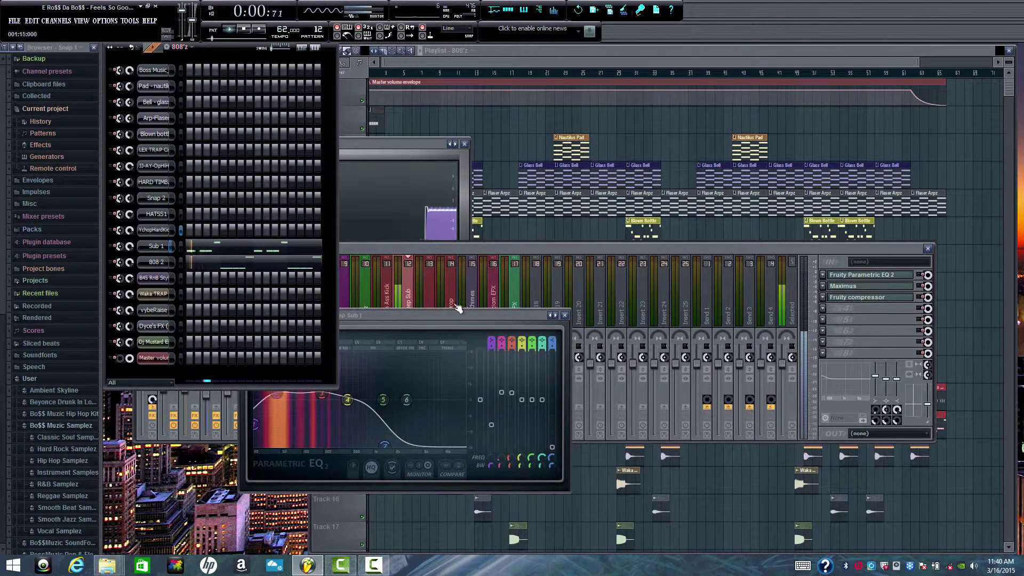
pyautogui.click(447, 317)
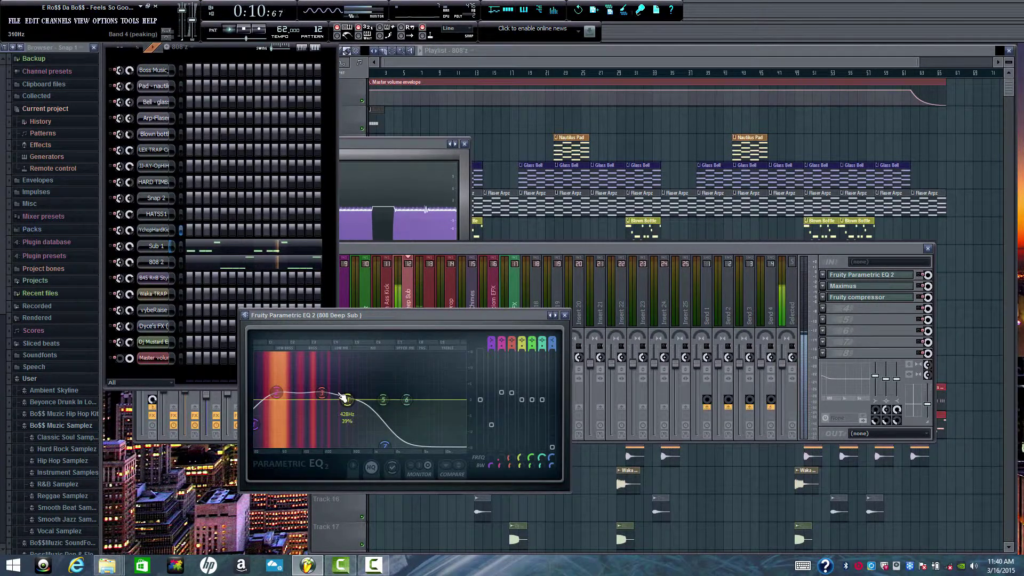
pyautogui.press('space')
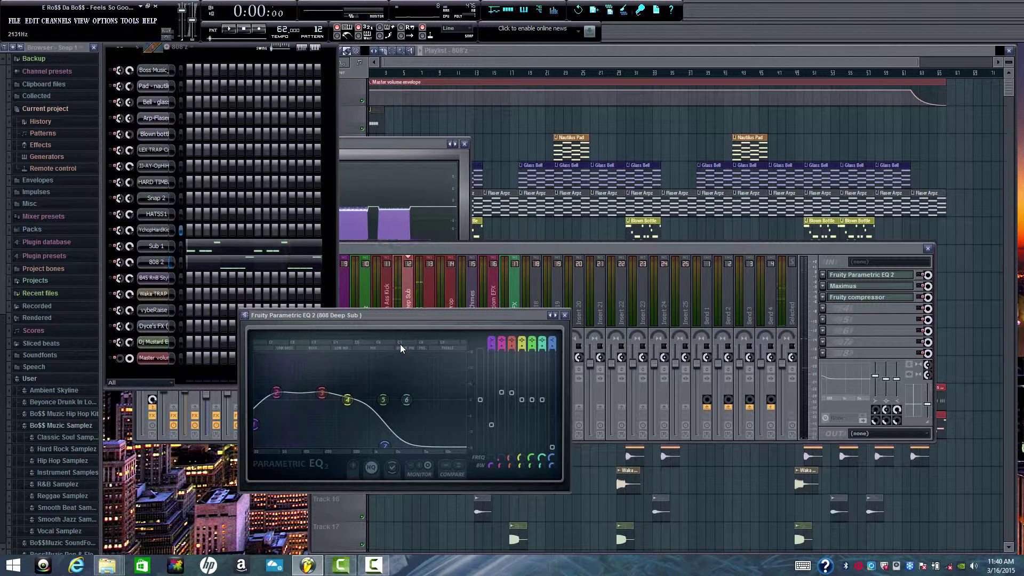
pyautogui.click(565, 316)
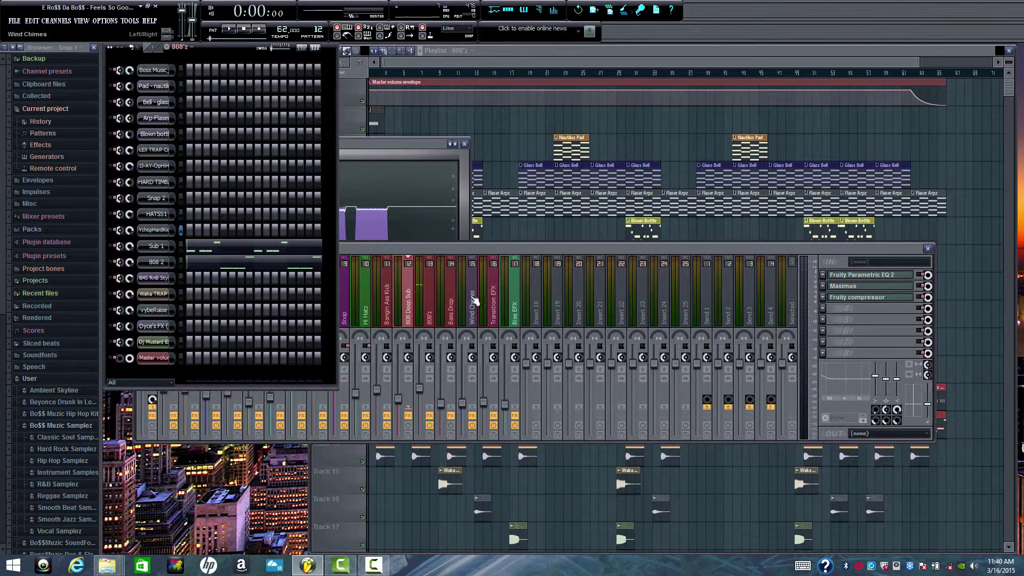
# - Review the effect chains of the Bass Drop, 808'z, Wind Chimes and Hi Hatz mixer tracks one after another
pyautogui.click(455, 295)
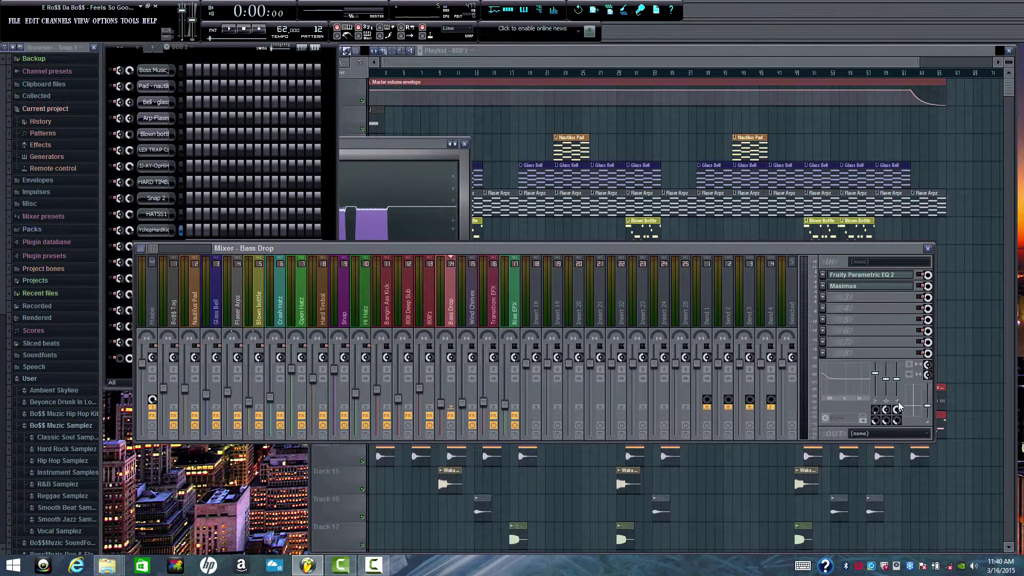
pyautogui.click(425, 303)
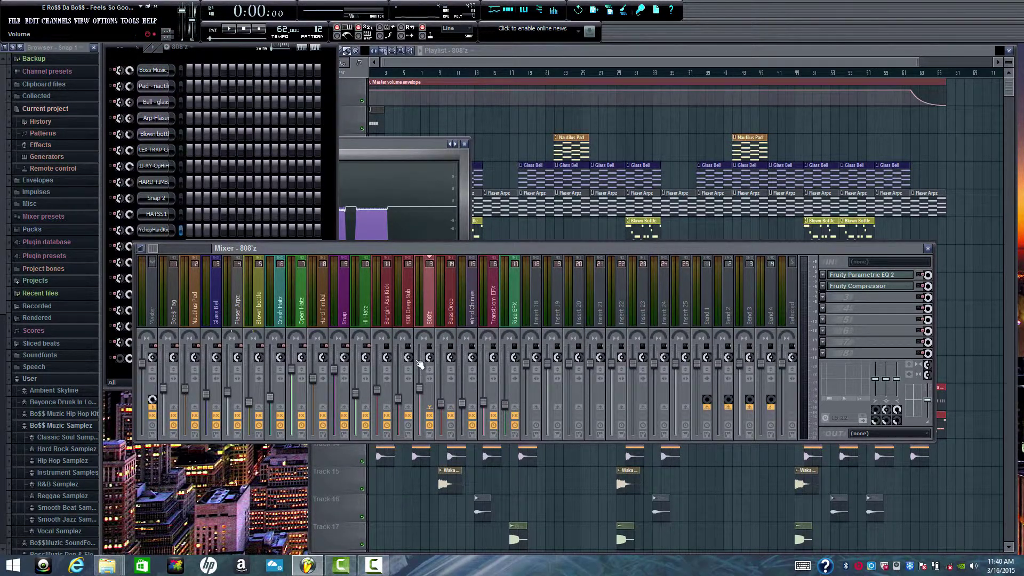
pyautogui.click(475, 322)
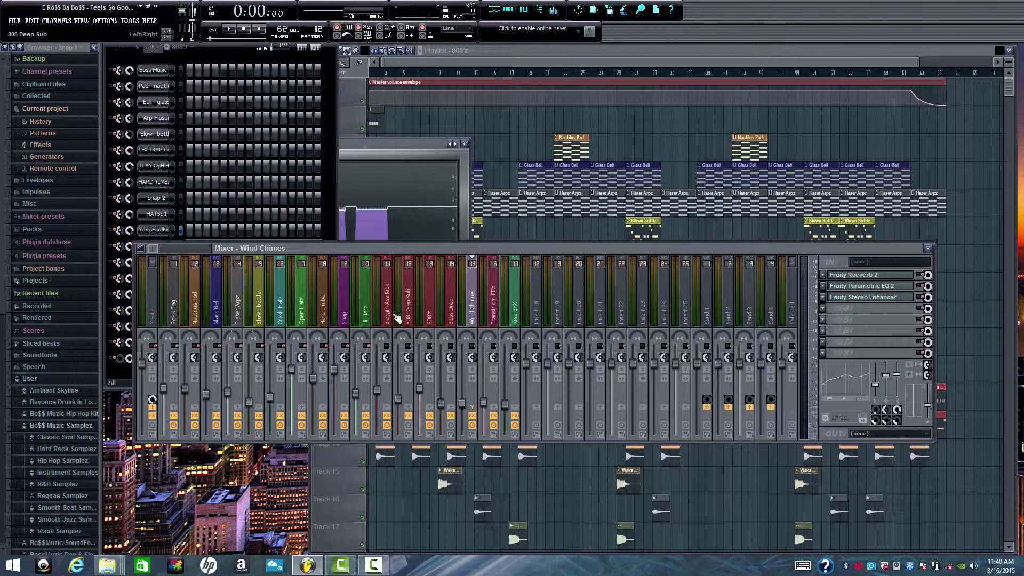
pyautogui.click(368, 293)
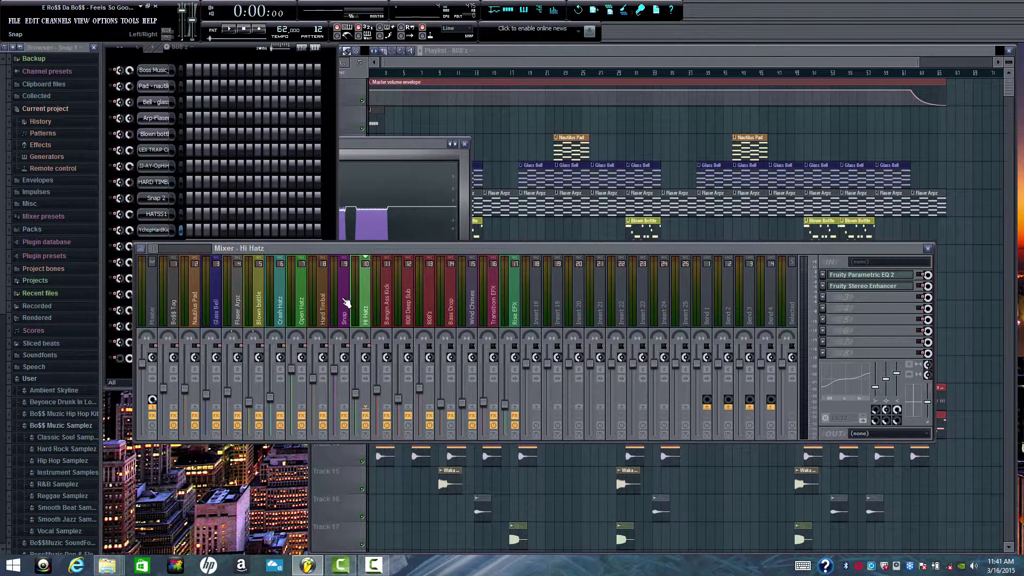
# - Review the effect chains of the Hard Timbal, Open Hatz, Crash Hatz, Blown bottle and Flaser Arpz mixer tracks one after another
pyautogui.click(321, 315)
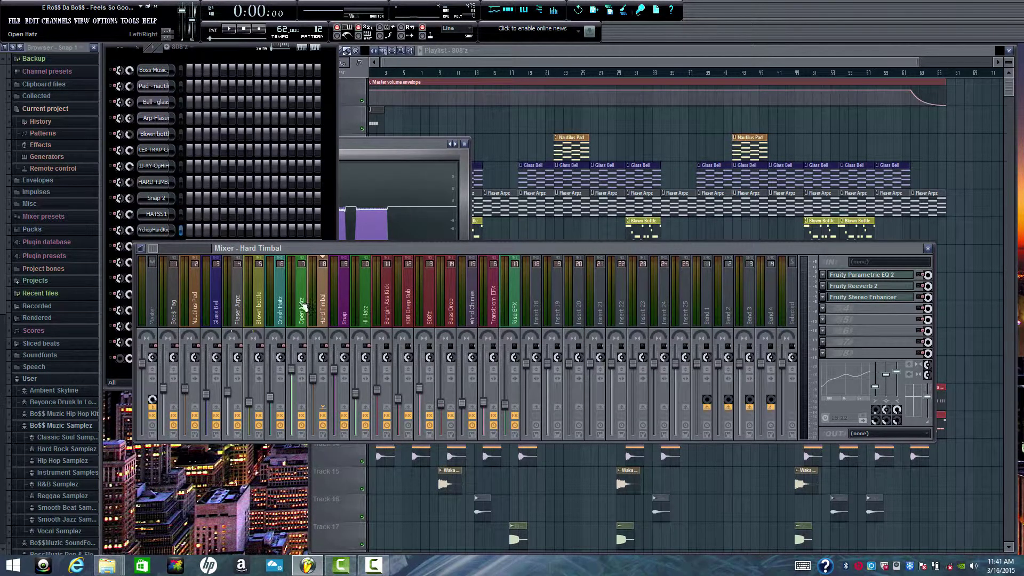
pyautogui.click(302, 307)
pyautogui.click(281, 305)
pyautogui.click(262, 303)
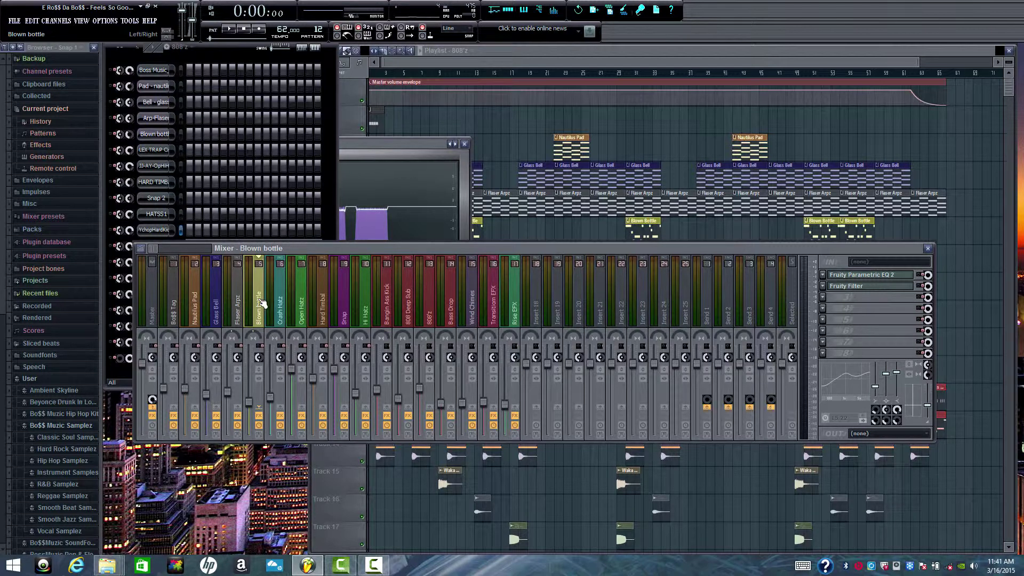
pyautogui.click(238, 304)
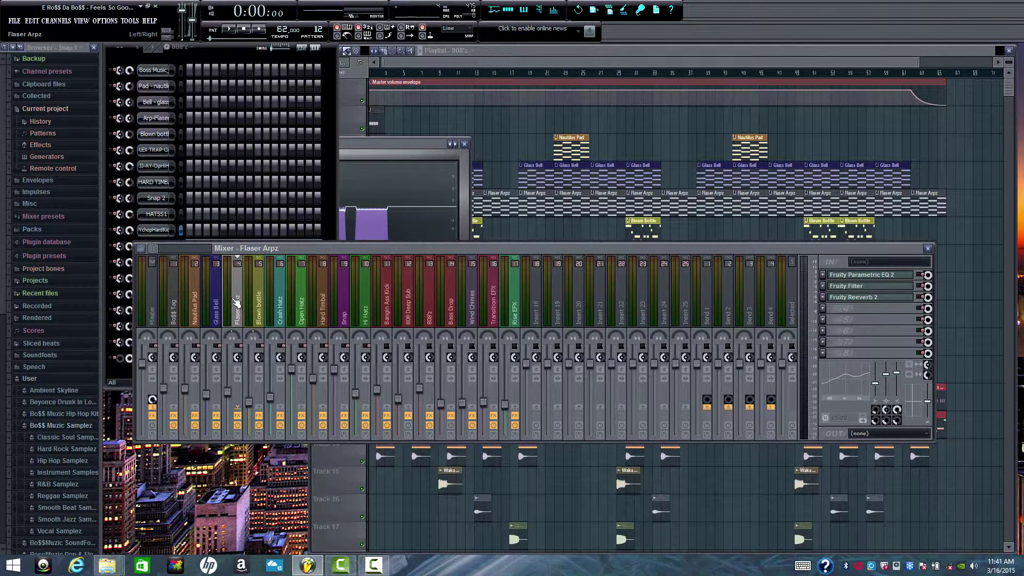
# - Select the Master mixer track and inspect its Fruity Blood Overdrive settings, closing the plugin again
pyautogui.click(152, 303)
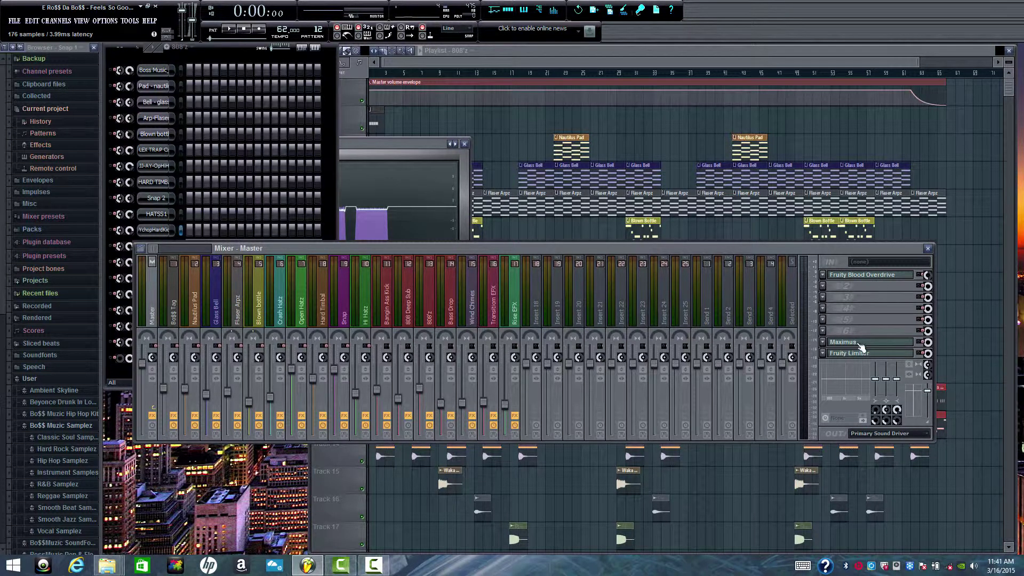
pyautogui.click(883, 277)
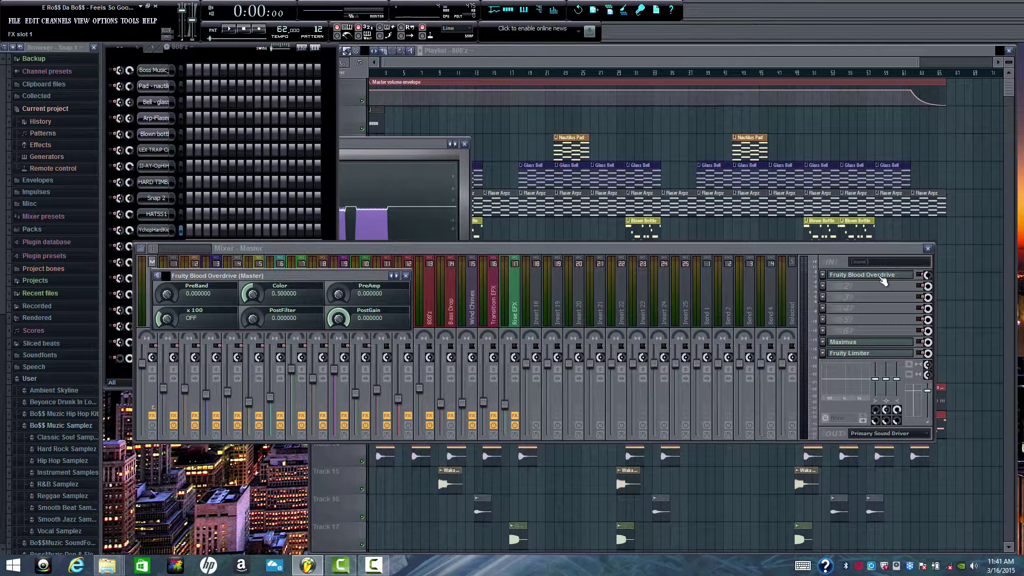
pyautogui.click(883, 277)
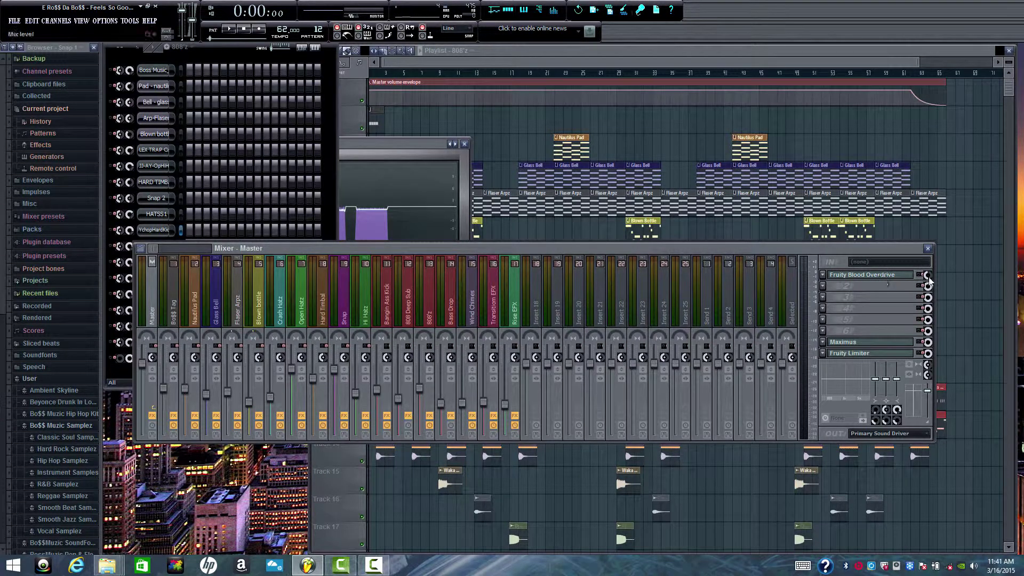
# - Open the Master track's Maximus and compare the compression curves of its low, mid, high and master bands
pyautogui.click(873, 343)
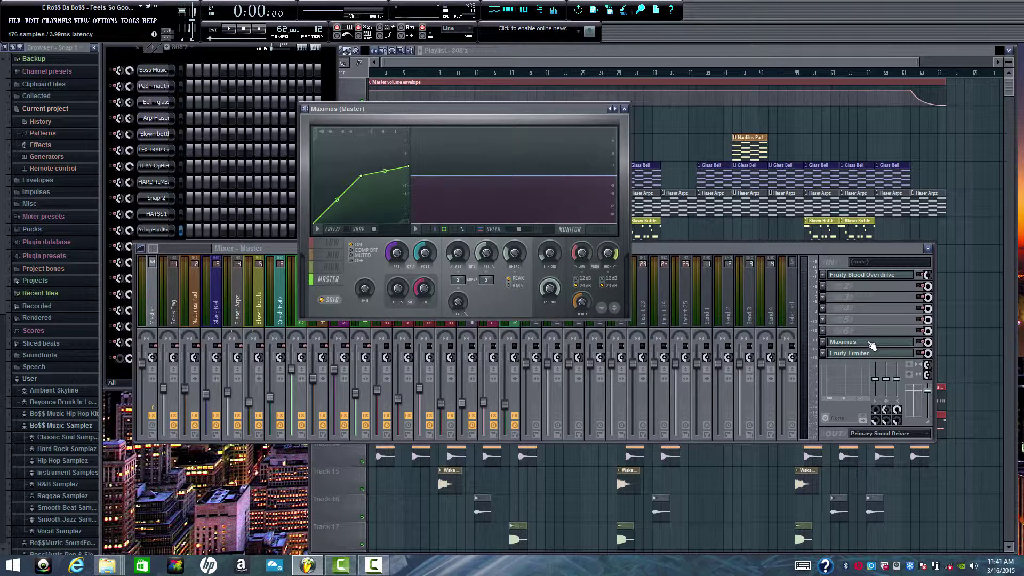
pyautogui.click(332, 244)
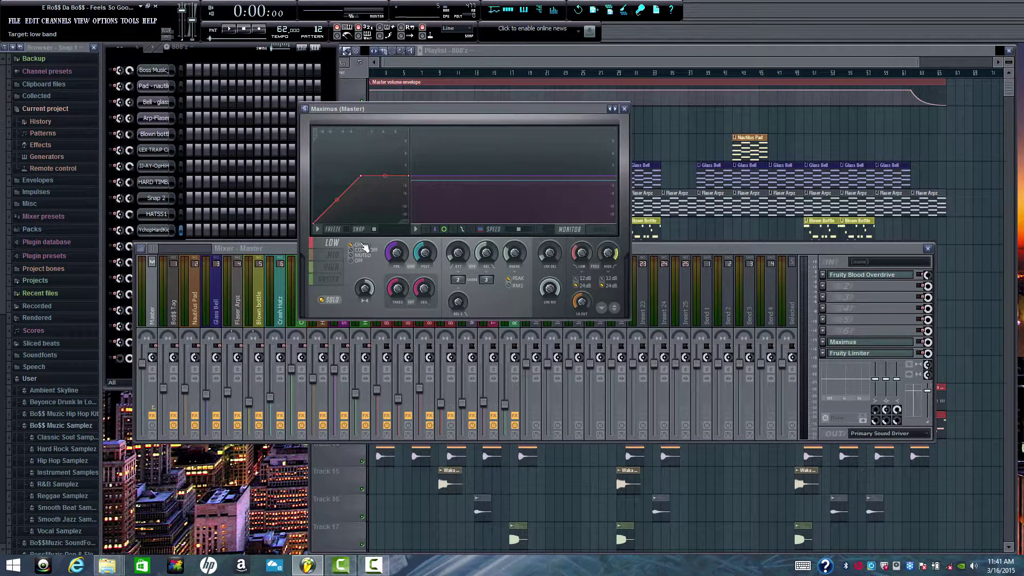
pyautogui.click(335, 257)
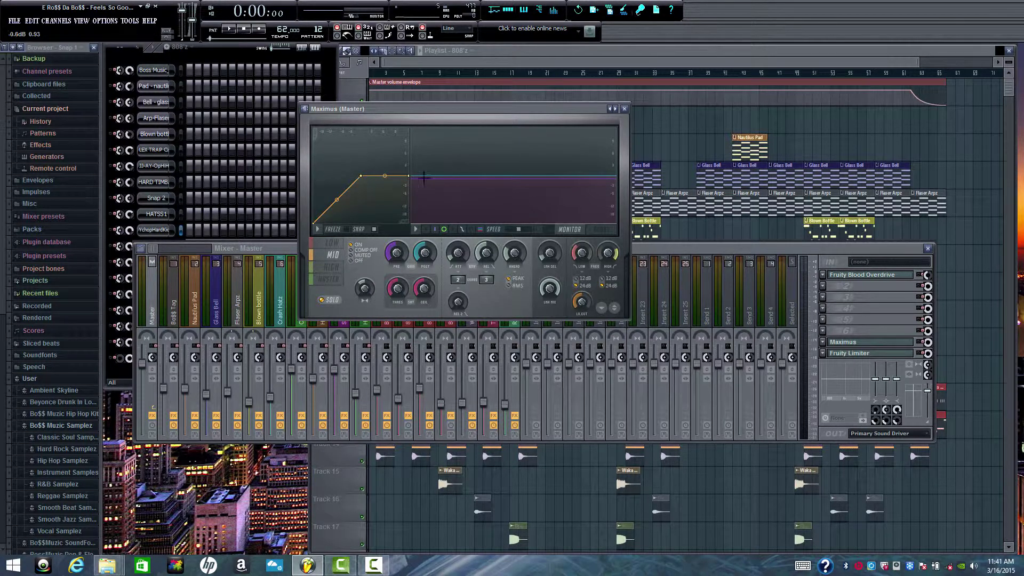
pyautogui.click(332, 244)
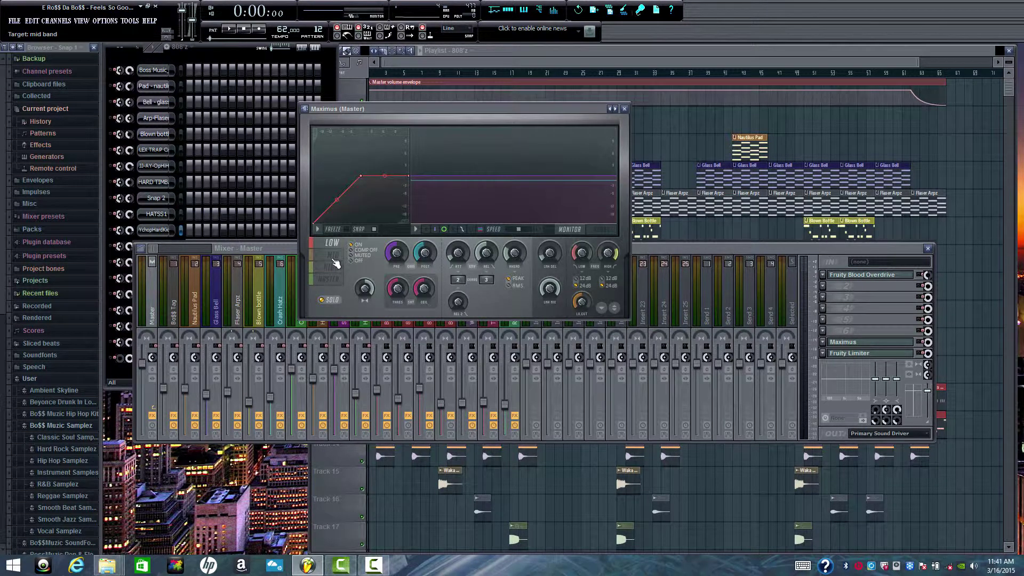
pyautogui.click(335, 257)
pyautogui.click(334, 267)
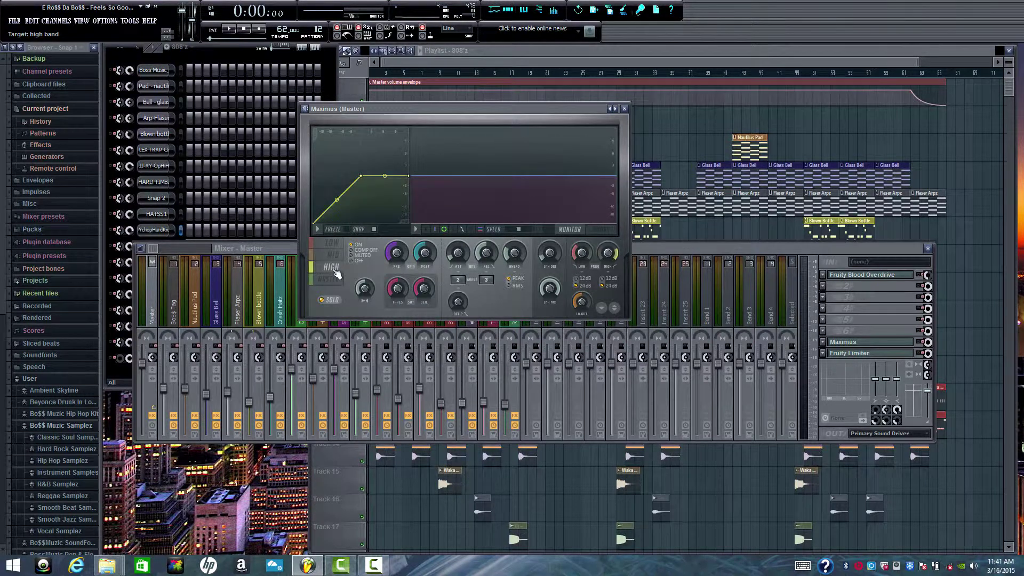
pyautogui.click(330, 280)
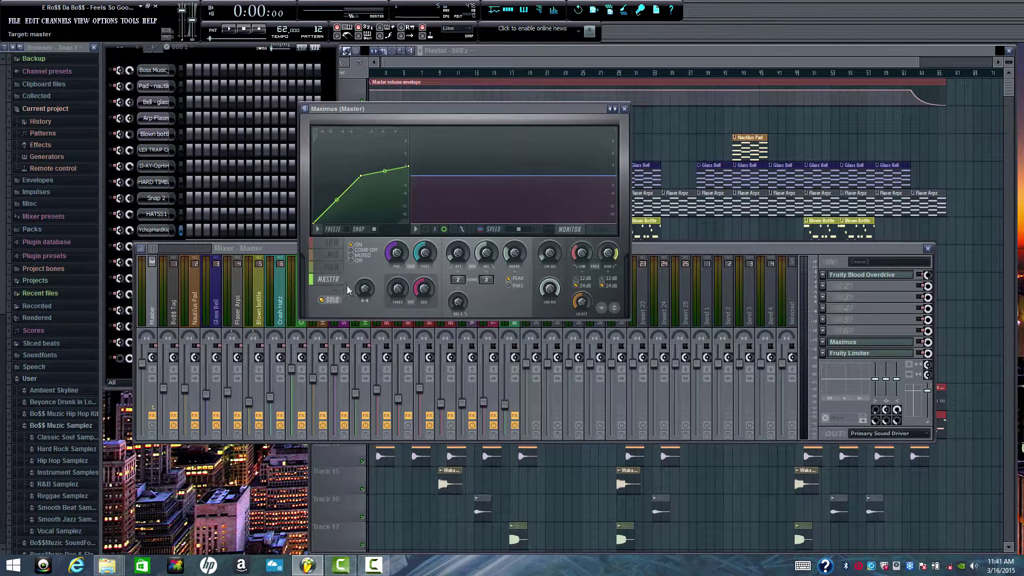
# - Examine the stereo separation of Maximus's mid and low bands, play the pattern briefly to monitor the low band, and close Maximus
pyautogui.click(331, 267)
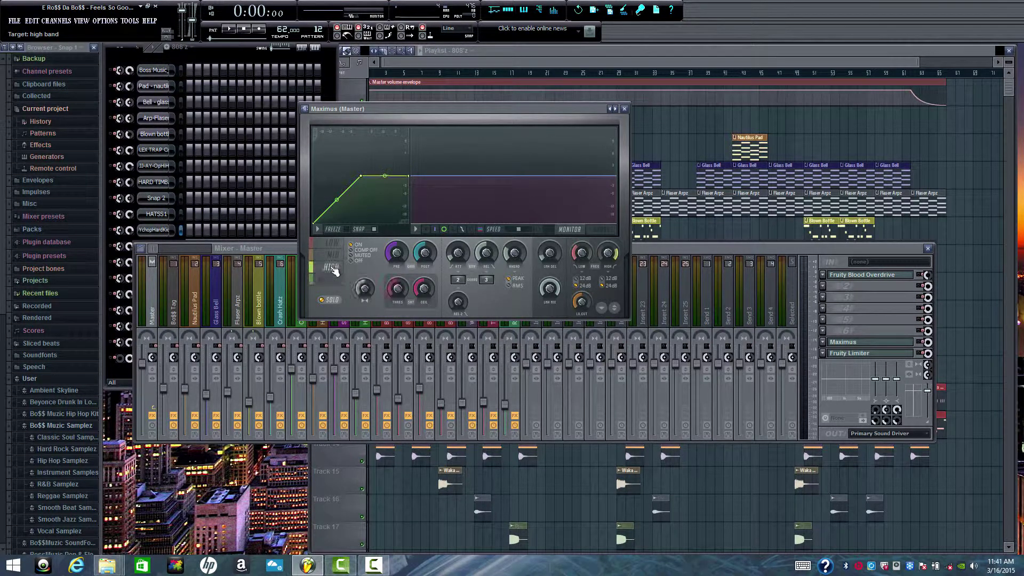
pyautogui.click(333, 255)
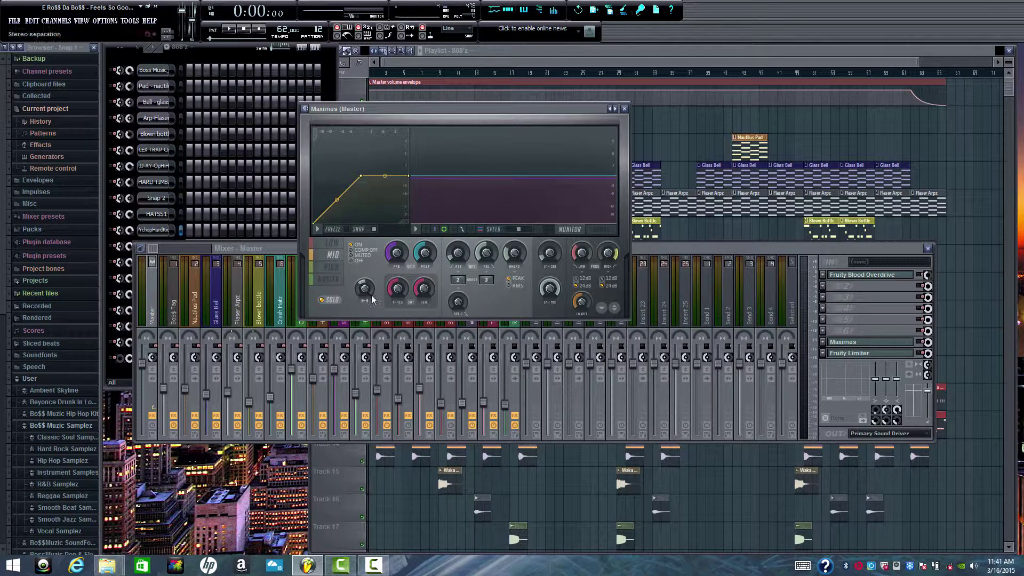
pyautogui.moveTo(366, 295); pyautogui.dragTo(366, 293)
pyautogui.click(332, 243)
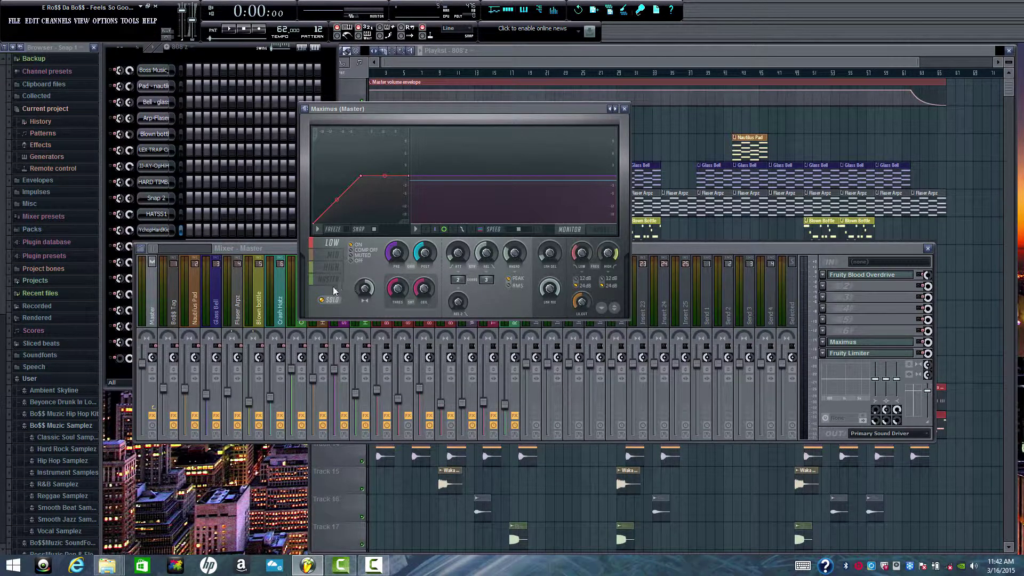
pyautogui.press('space')
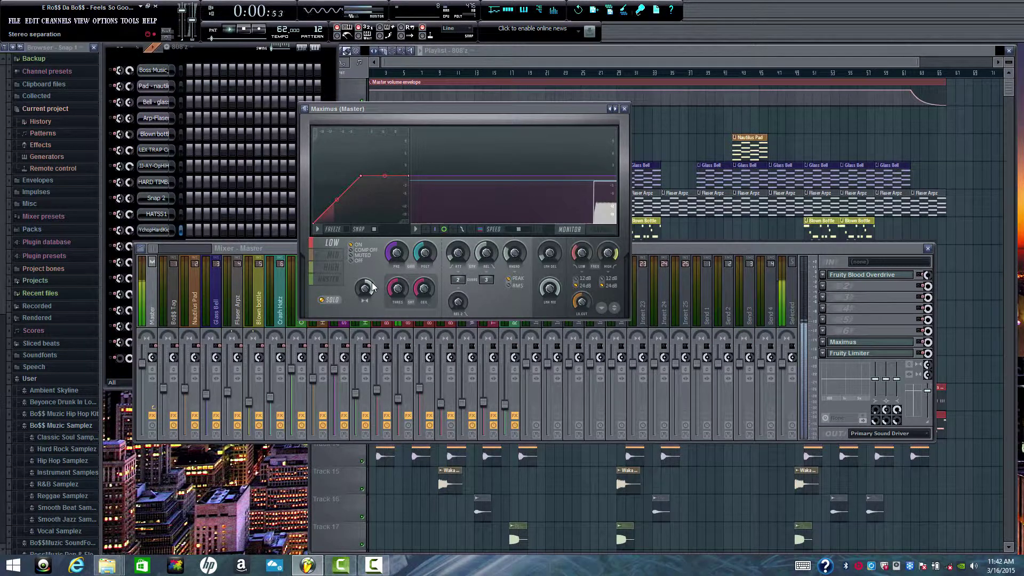
pyautogui.press('space')
pyautogui.click(626, 110)
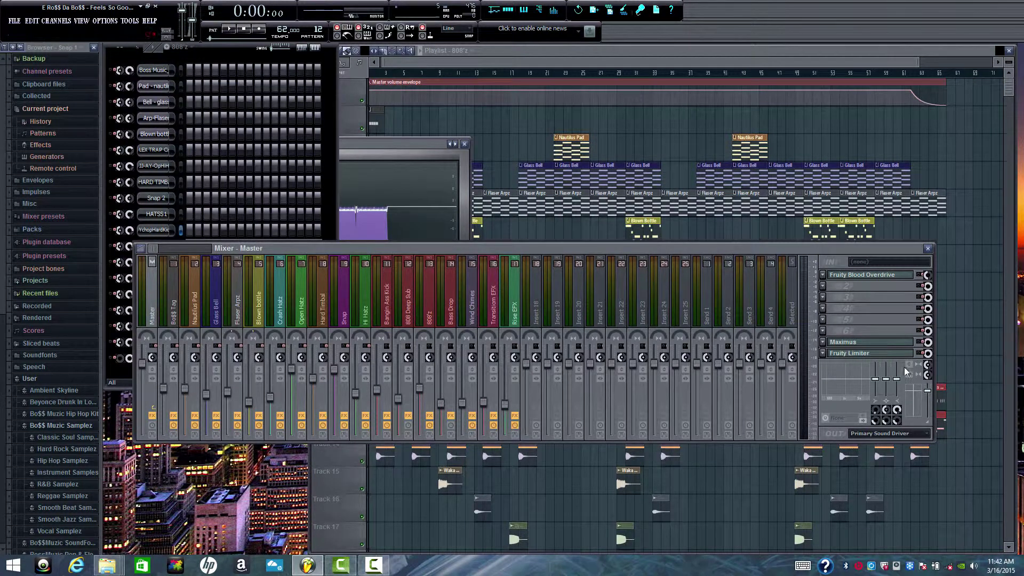
# - Inspect the Master track's Fruity Limiter, close it, and move the mixer window lower to uncover more of the playlist
pyautogui.click(882, 354)
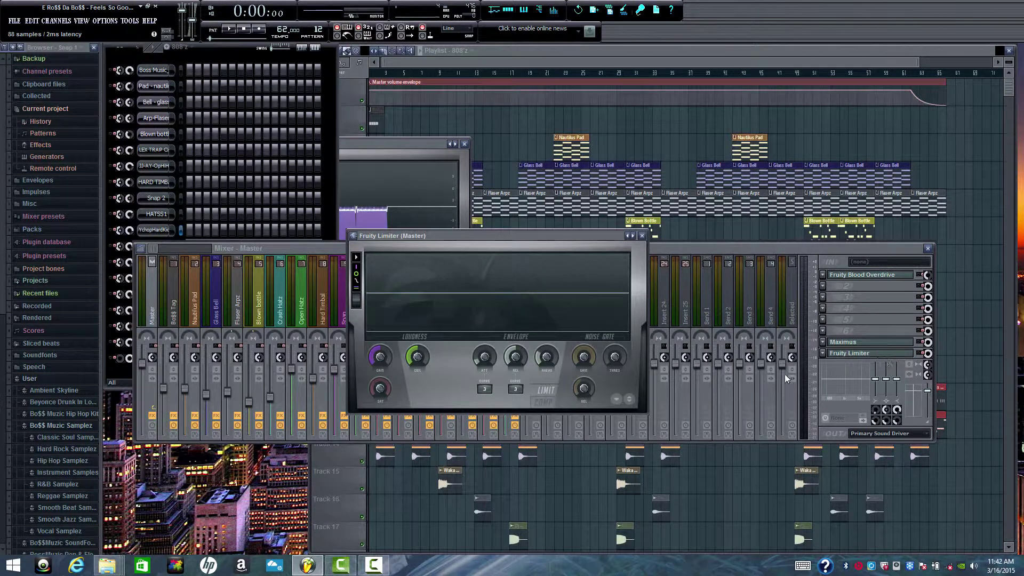
pyautogui.click(643, 236)
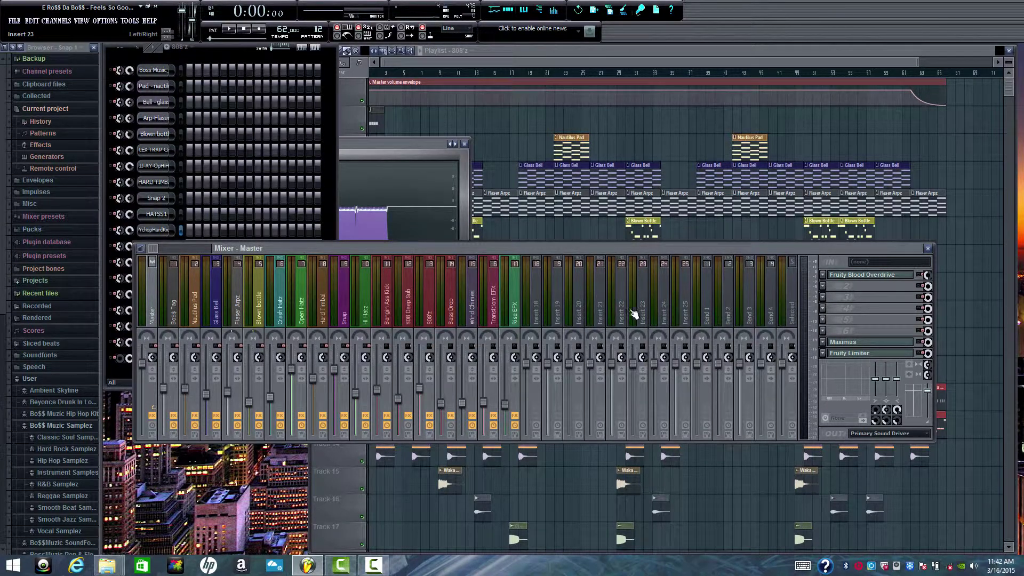
pyautogui.moveTo(406, 249); pyautogui.dragTo(368, 296)
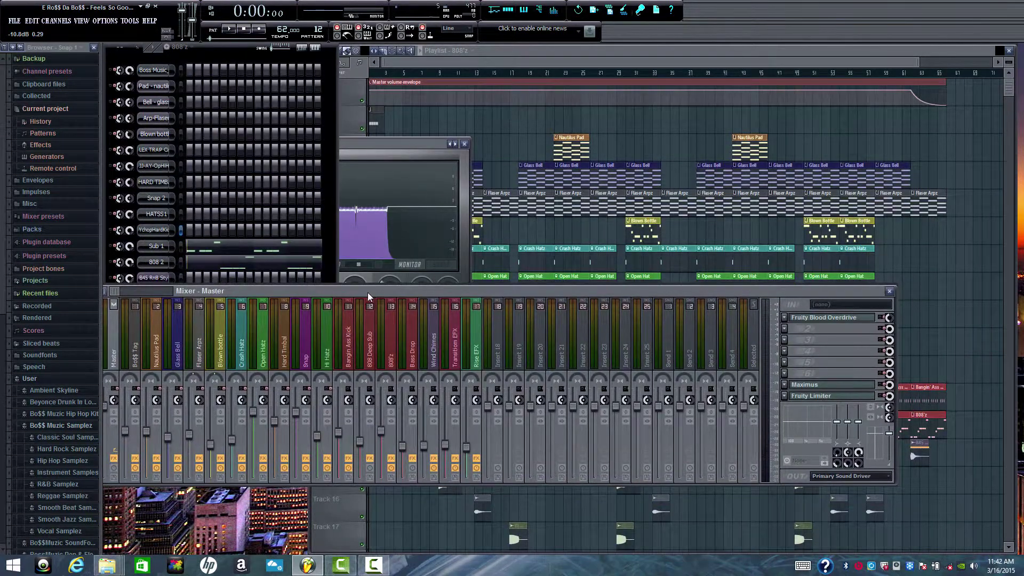